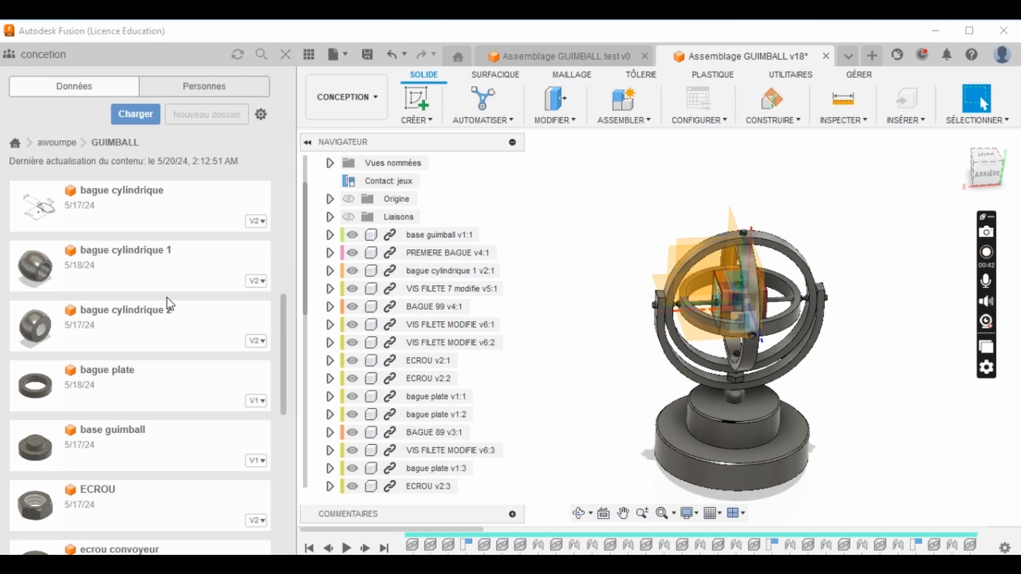
- Open the BAGUE 79 design from the GUIMBALL project folder
scroll(165, 301, up, 5)
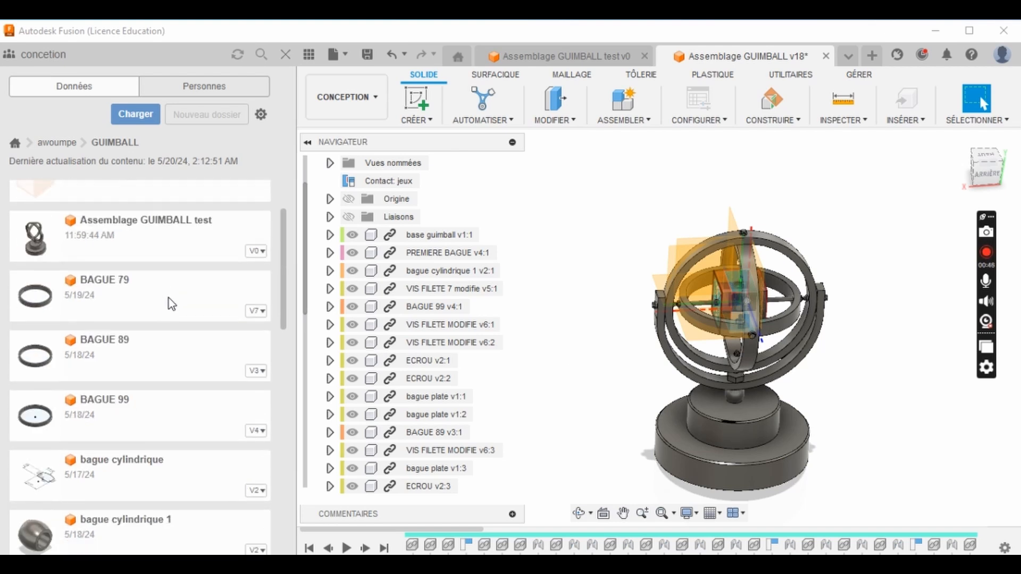
scroll(167, 298, up, 3)
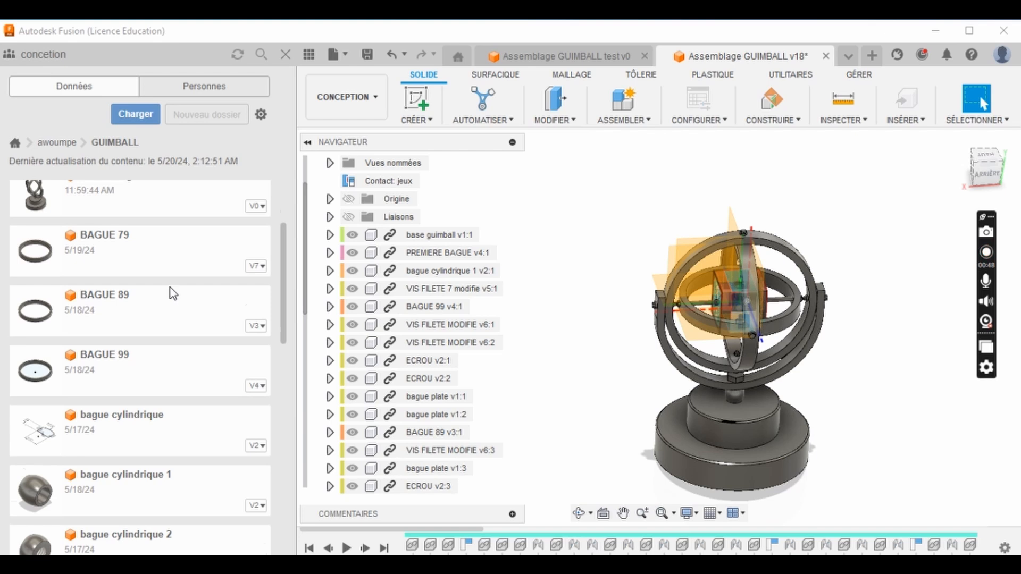
scroll(144, 308, down, 1)
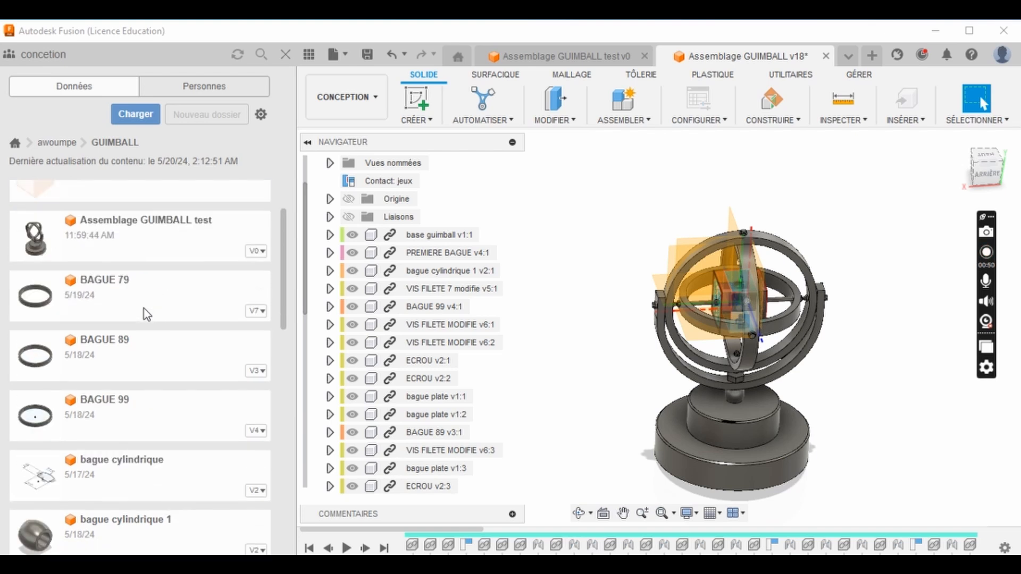
double_click(119, 286)
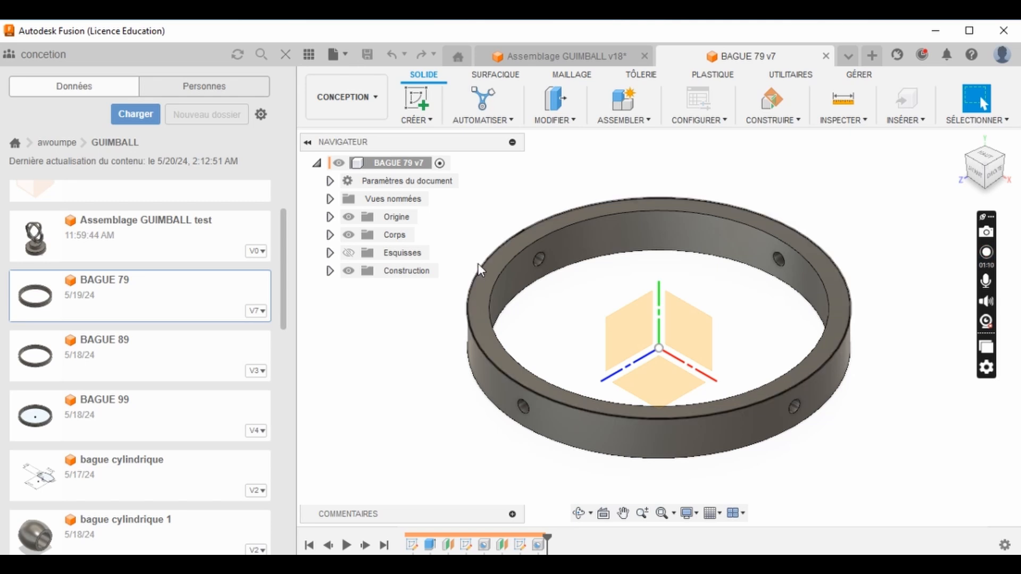
- Make the ring's sketches folder and its sketches Esquisse1, Esquisse4 and Esquisse5 visible
click(328, 253)
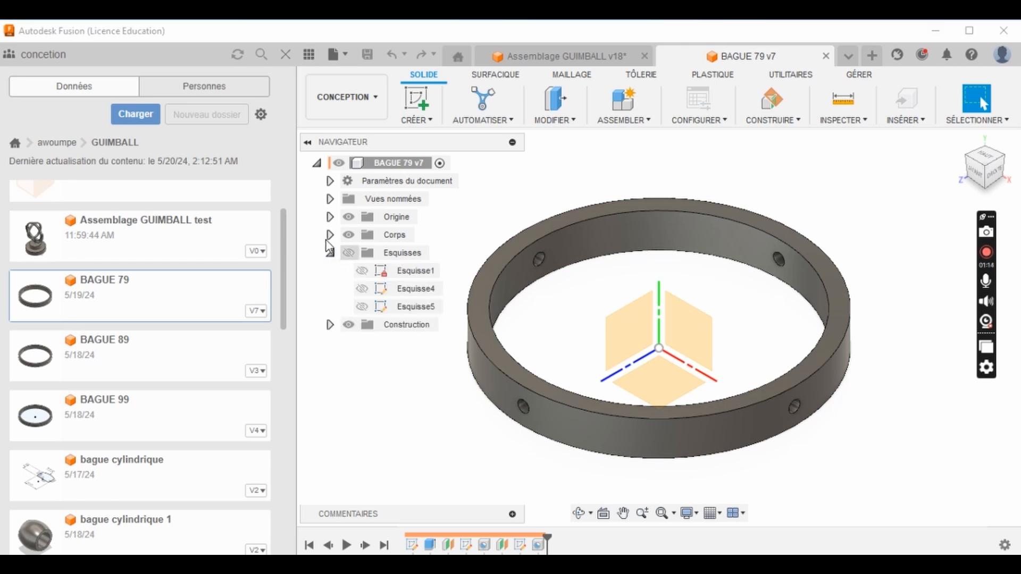
click(348, 253)
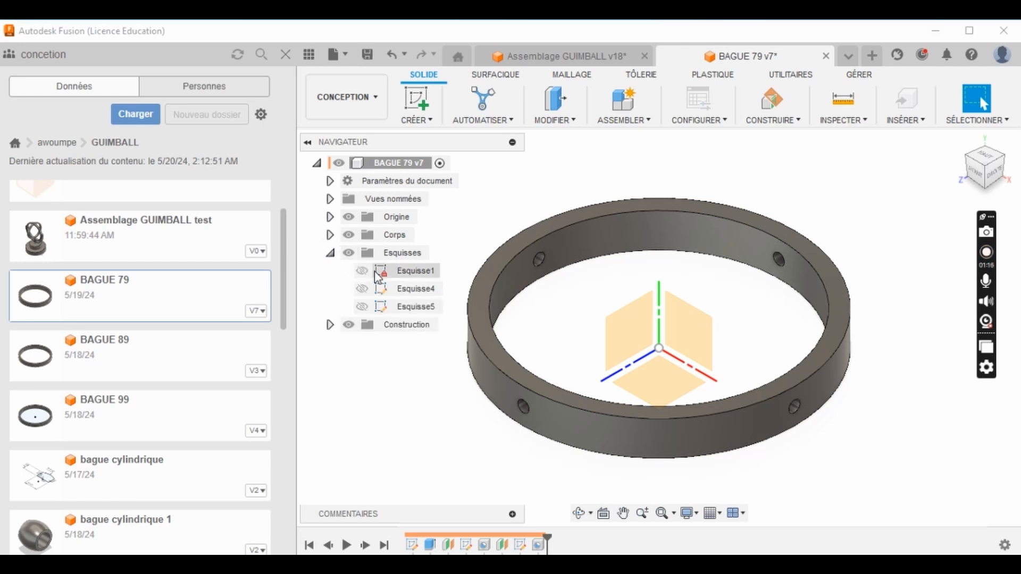
click(362, 270)
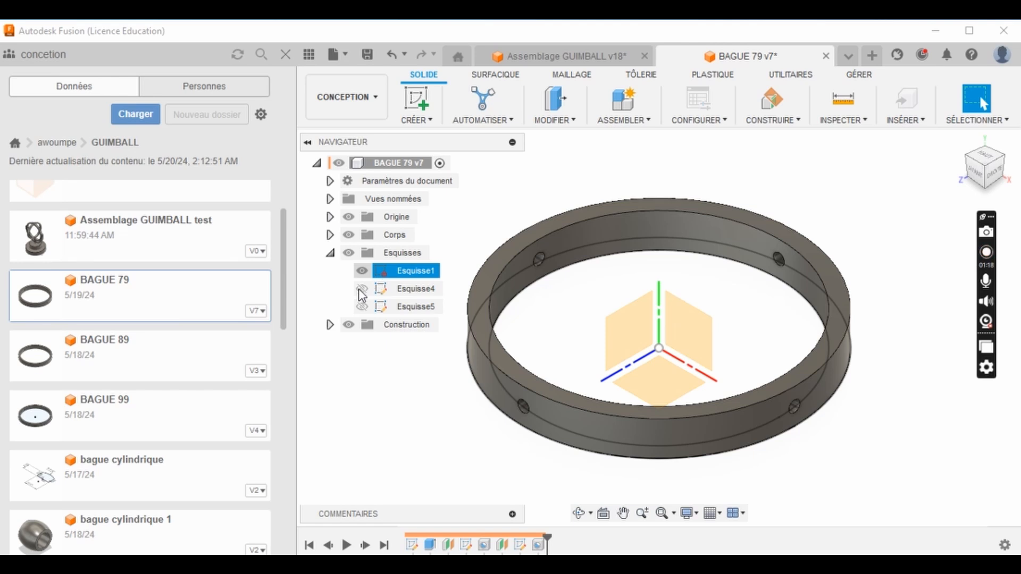
click(362, 288)
click(362, 307)
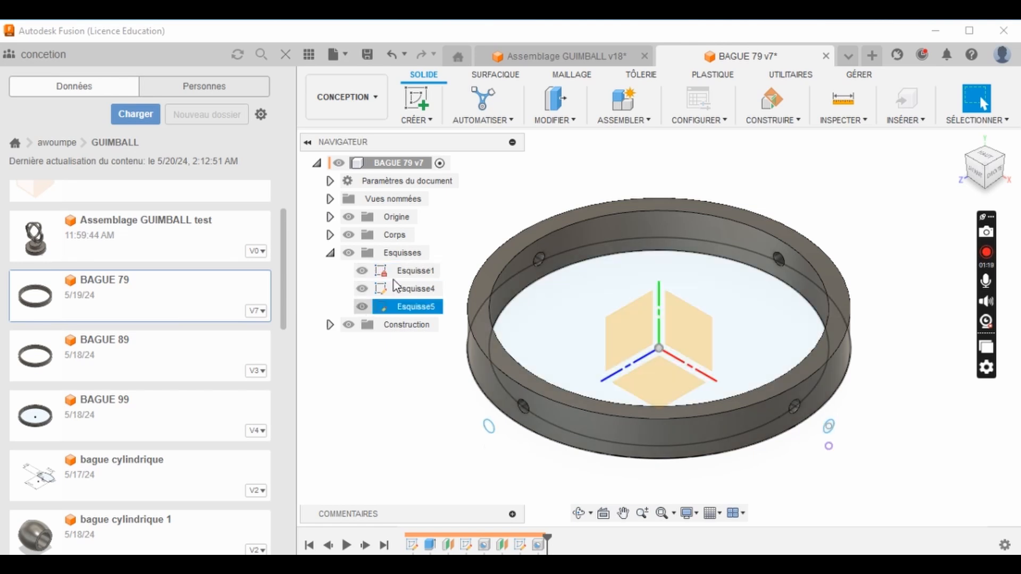
- Open Esquisse1 of the ring to examine its concentric circles and their diameter dimensions
click(403, 274)
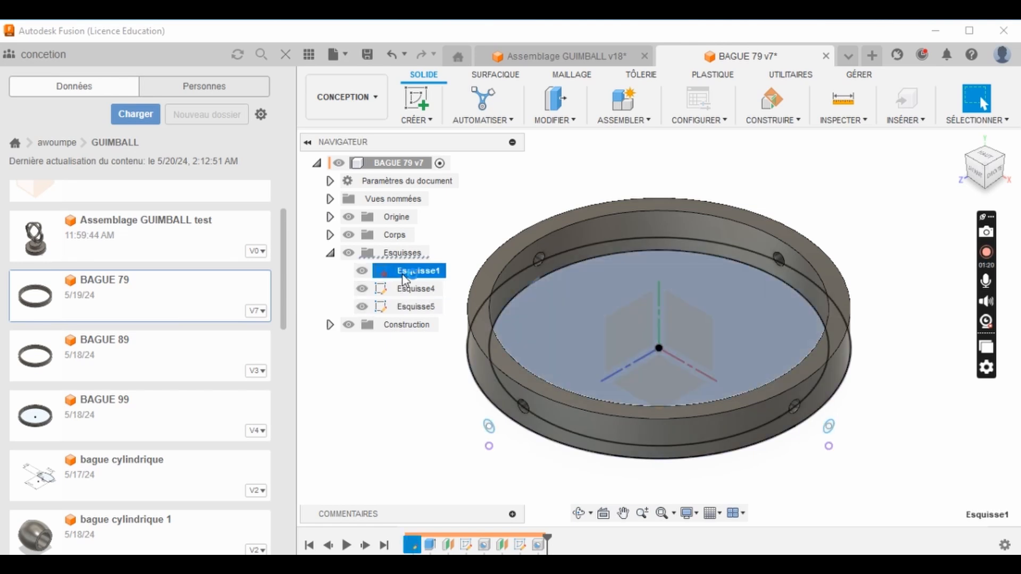
double_click(404, 272)
scroll(605, 318, down, 3)
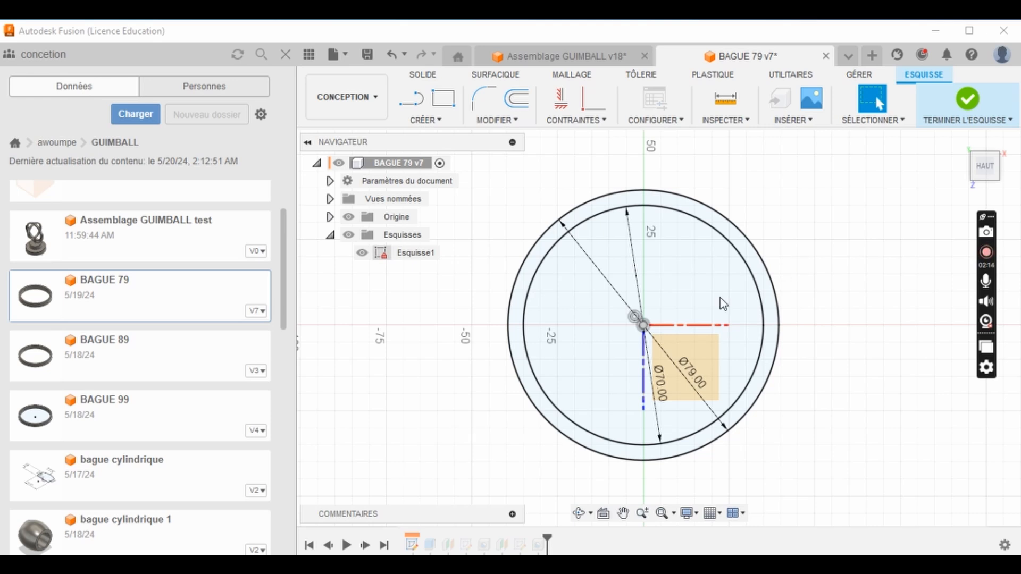
- Open the base guimball design from the GUIMBALL project folder
scroll(203, 335, down, 1)
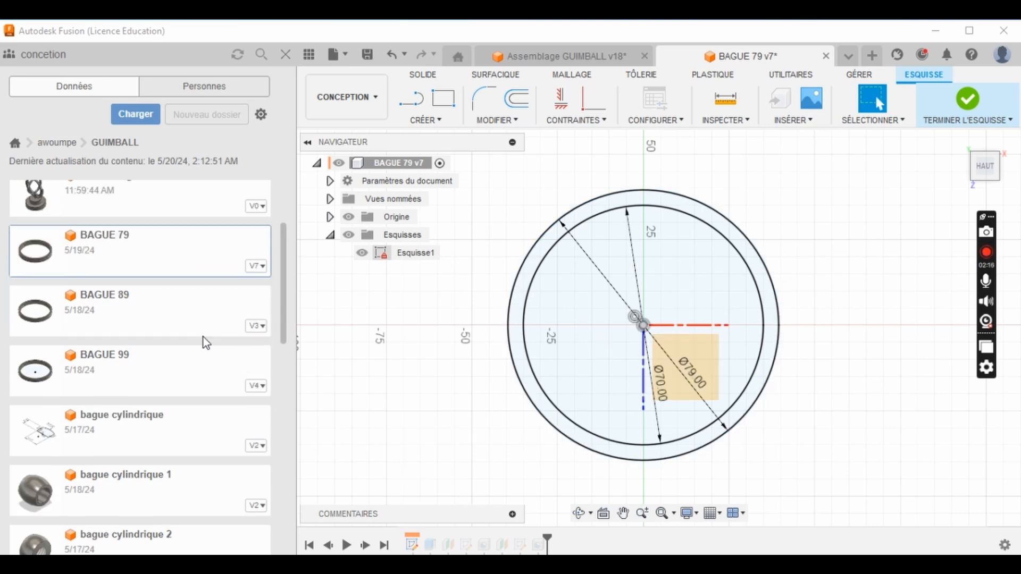
scroll(203, 343, up, 1)
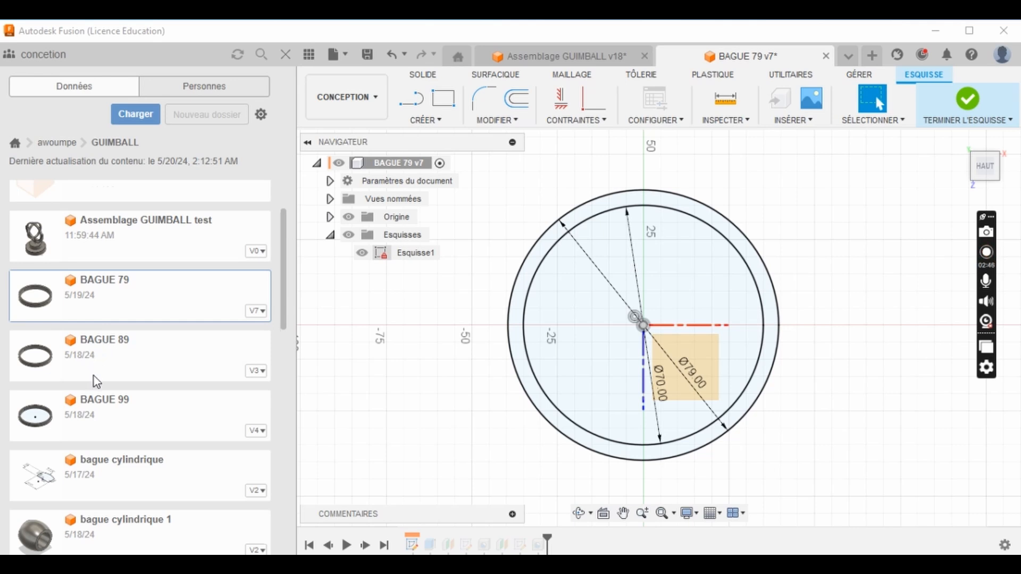
scroll(98, 380, down, 3)
scroll(146, 326, down, 5)
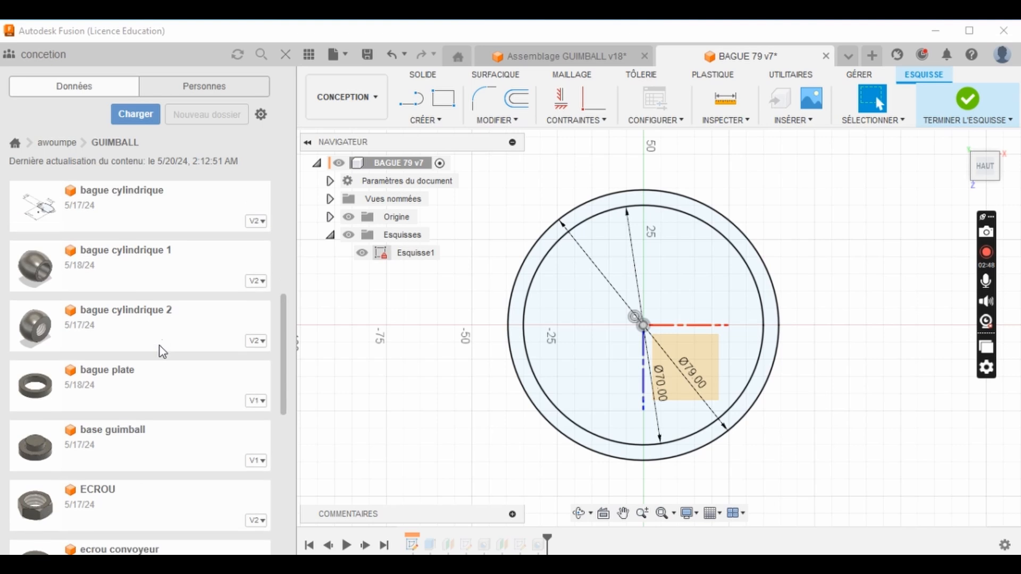
double_click(137, 350)
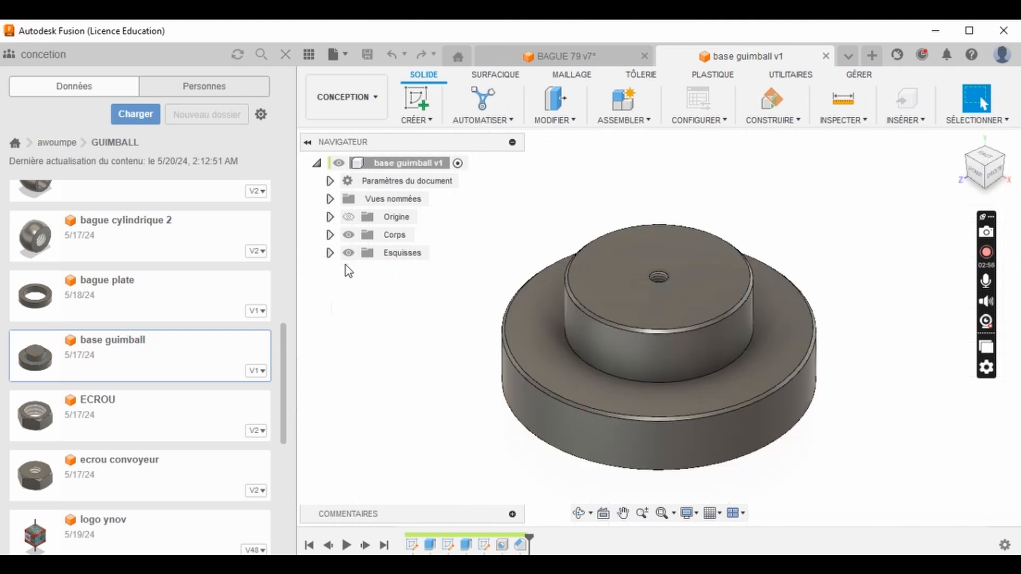
- Make the base's three sketches, Esquisse1, Esquisse2 and Esquisse3, visible
click(330, 254)
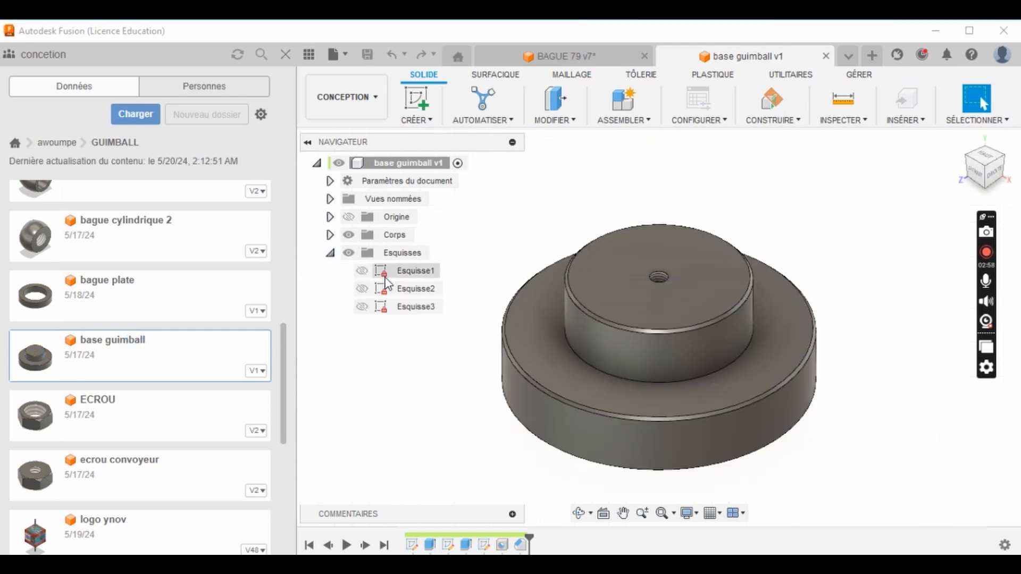
click(365, 273)
click(365, 291)
click(363, 307)
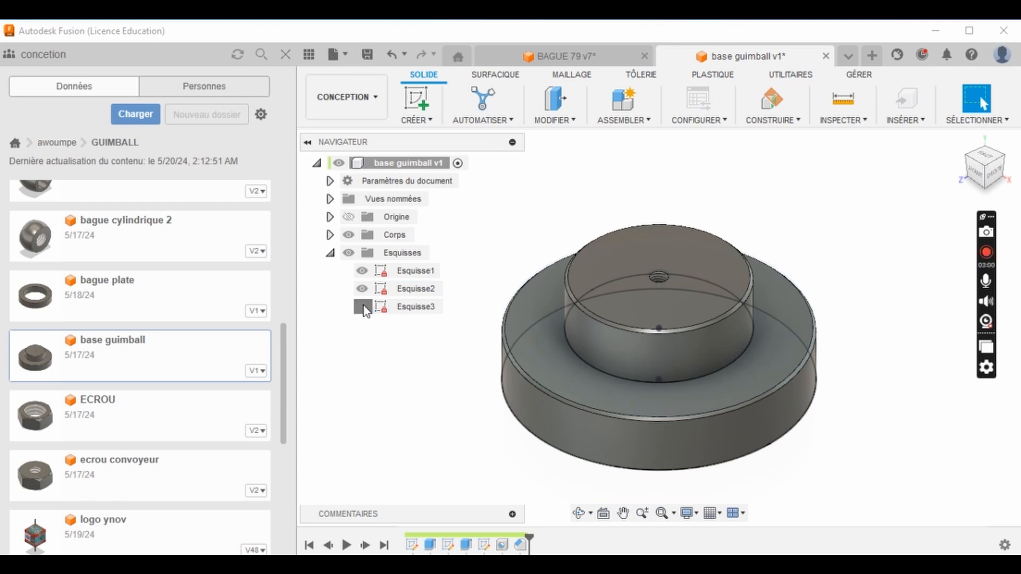
- Open the base's sketches Esquisse1, Esquisse2 and Esquisse3 one after another to examine their circles and dimensions, closing each sketch
click(402, 272)
double_click(402, 272)
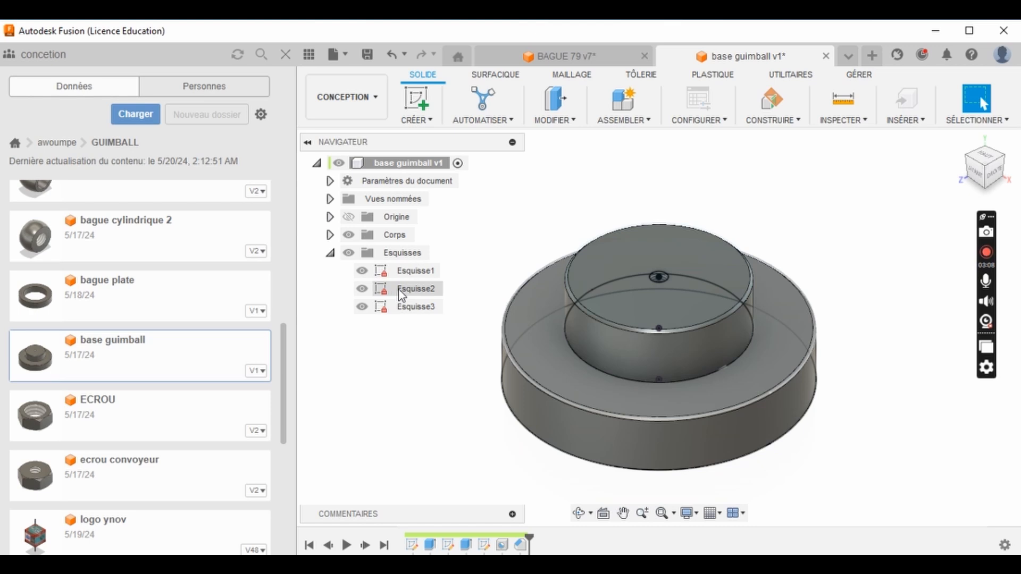
click(416, 292)
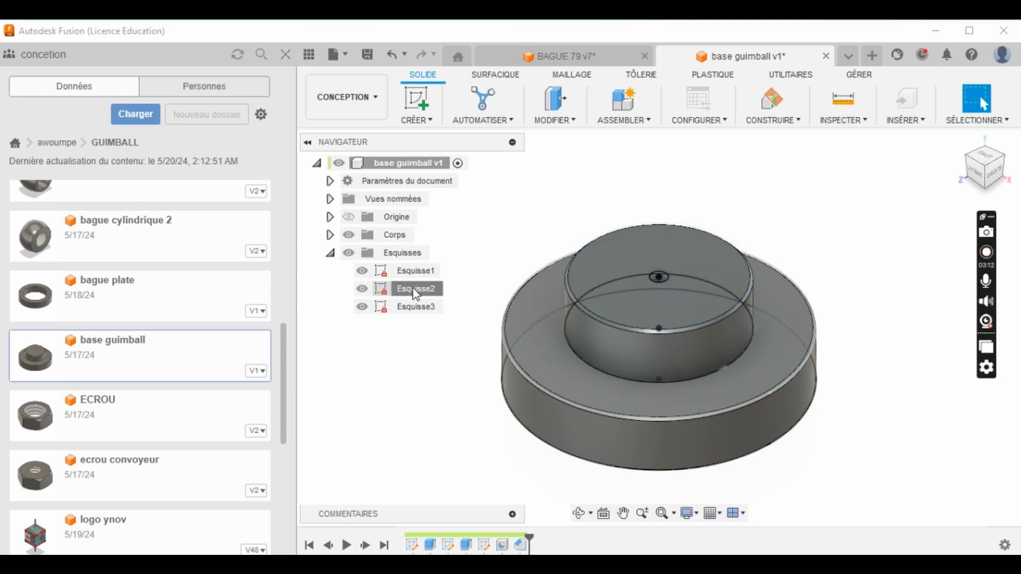
double_click(416, 292)
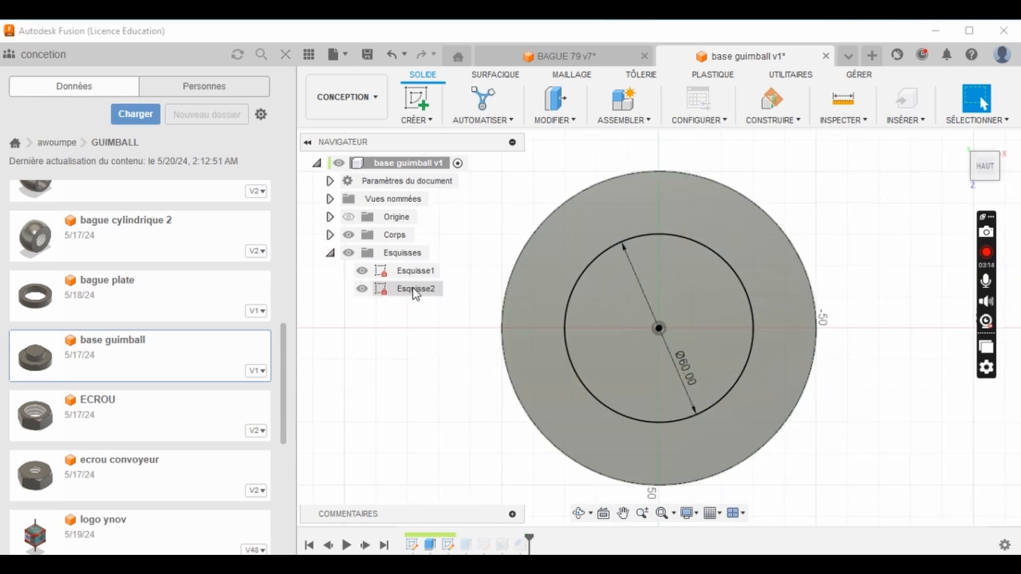
click(973, 104)
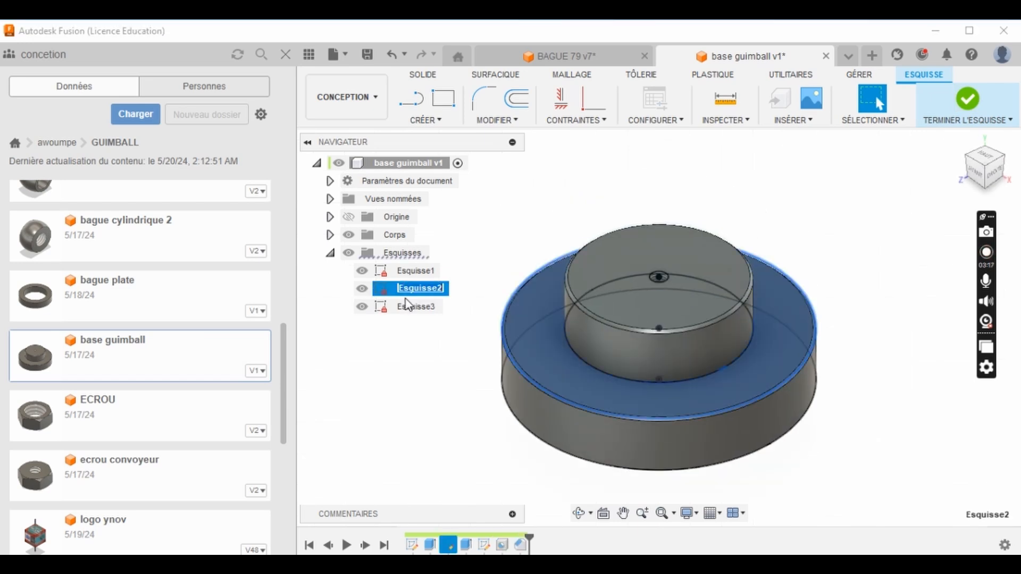
double_click(409, 306)
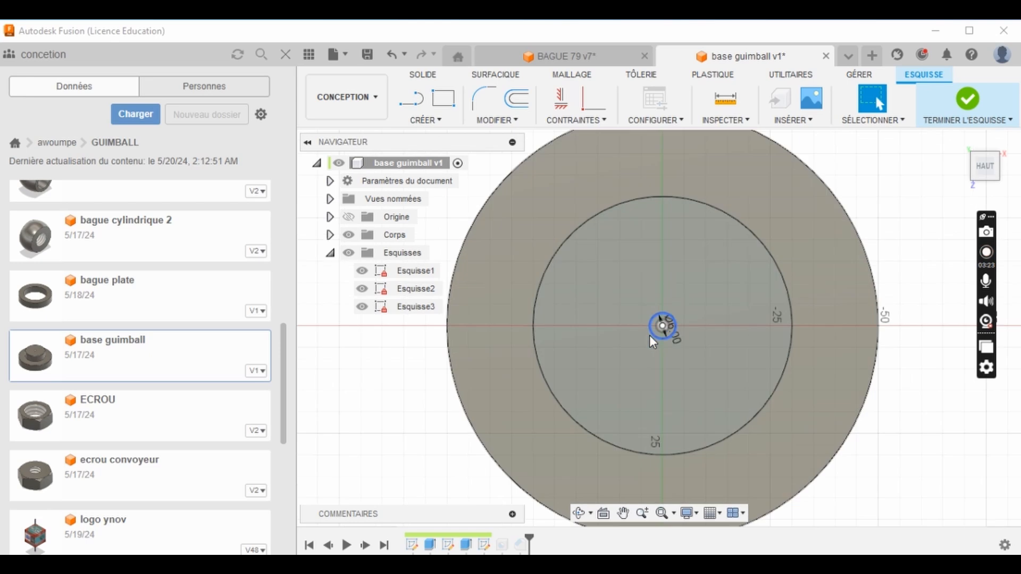
click(968, 104)
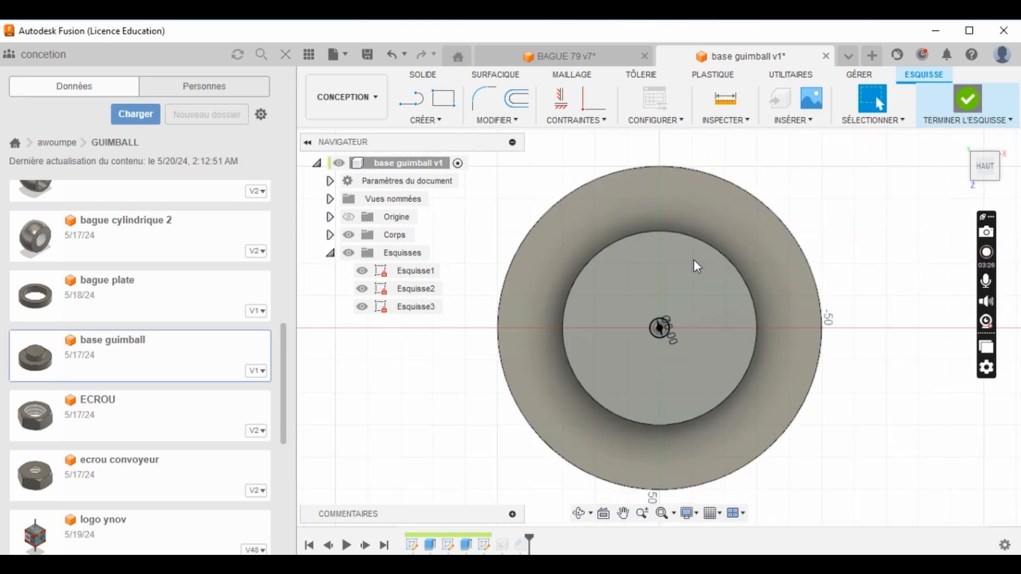
- Look through the parts in the GUIMBALL folder and open the logo ynov design
scroll(159, 346, up, 3)
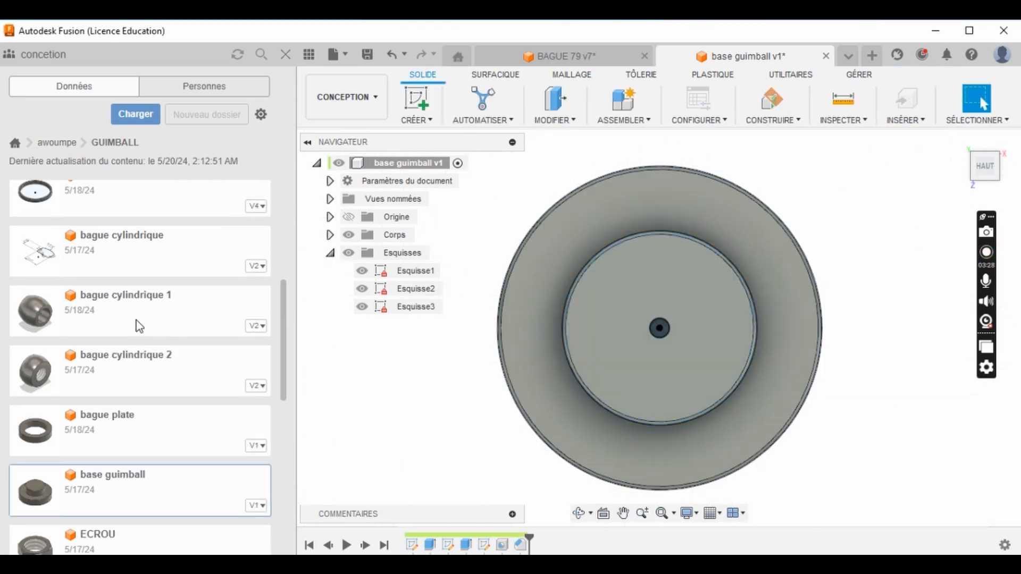
scroll(123, 360, up, 2)
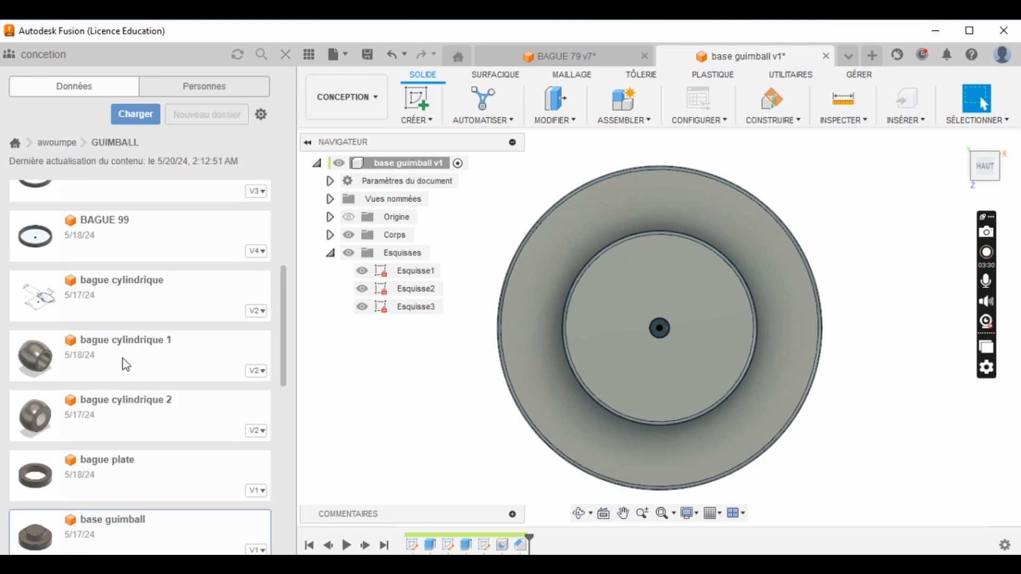
scroll(130, 357, down, 2)
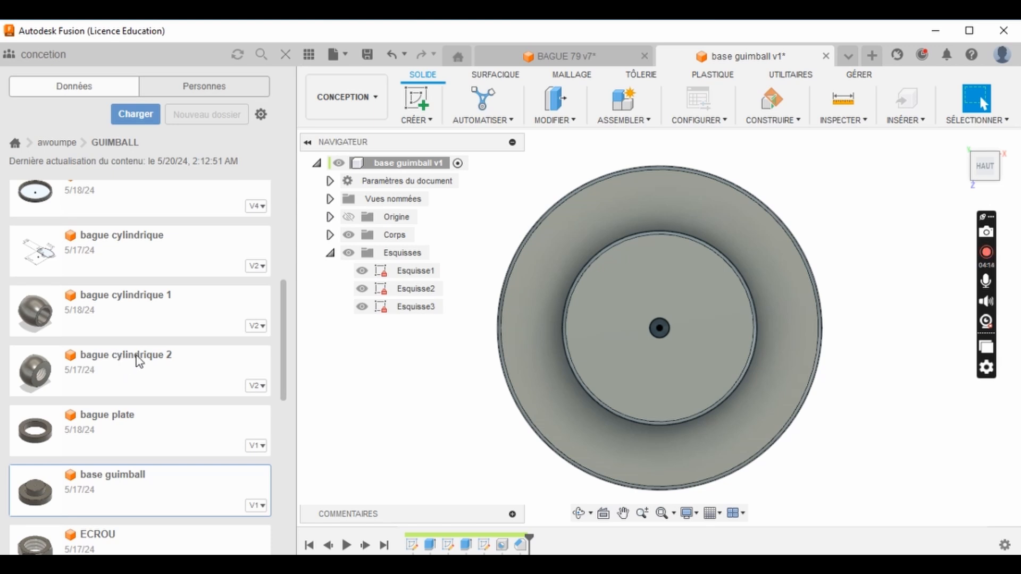
scroll(101, 428, down, 2)
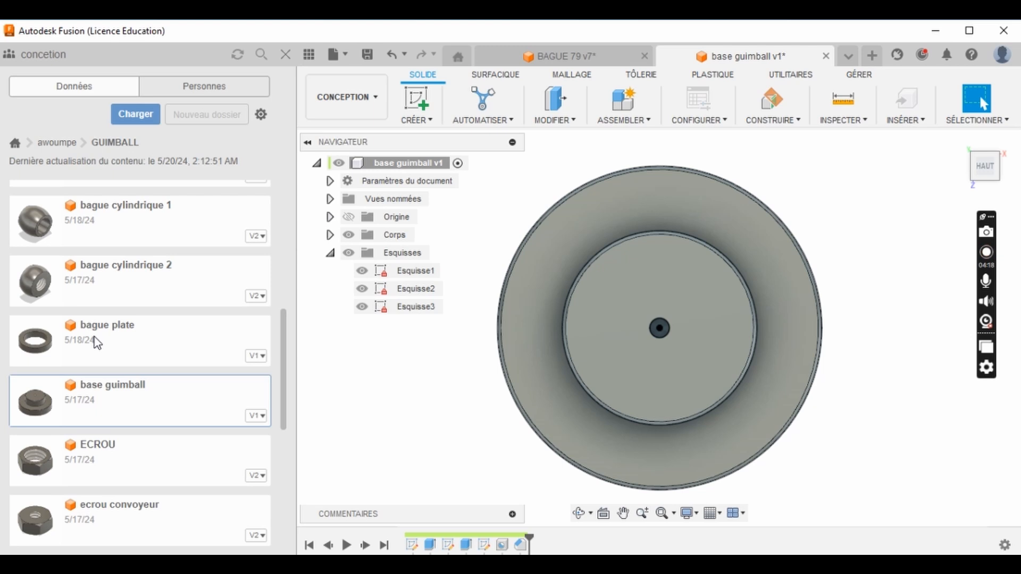
scroll(98, 335, down, 1)
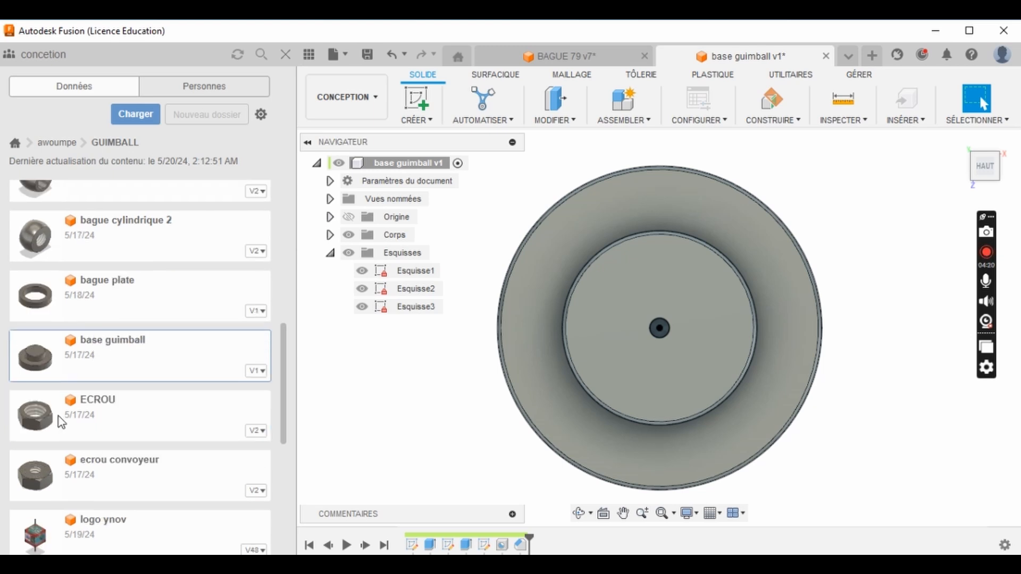
scroll(64, 424, down, 1)
scroll(78, 432, down, 2)
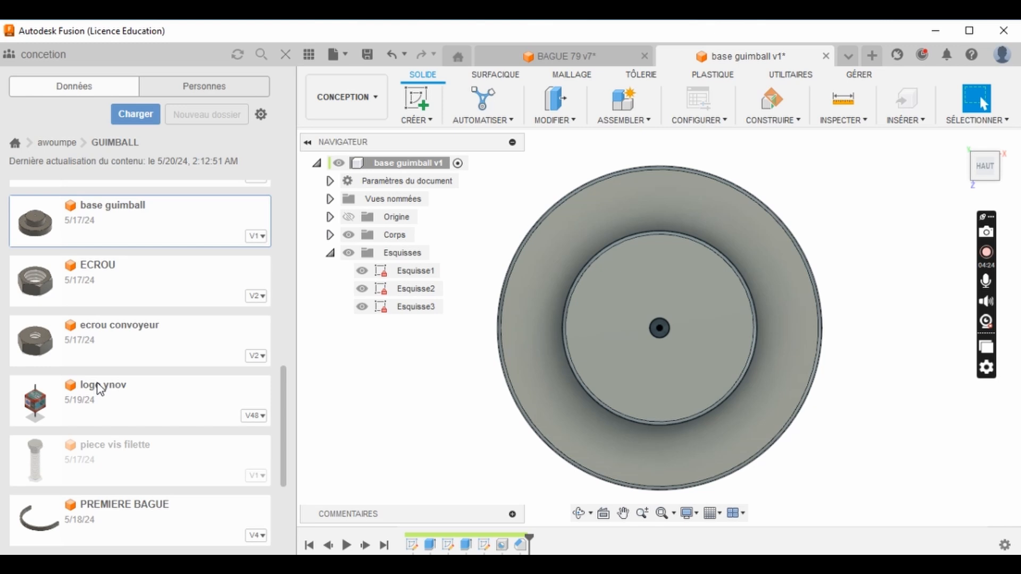
click(94, 388)
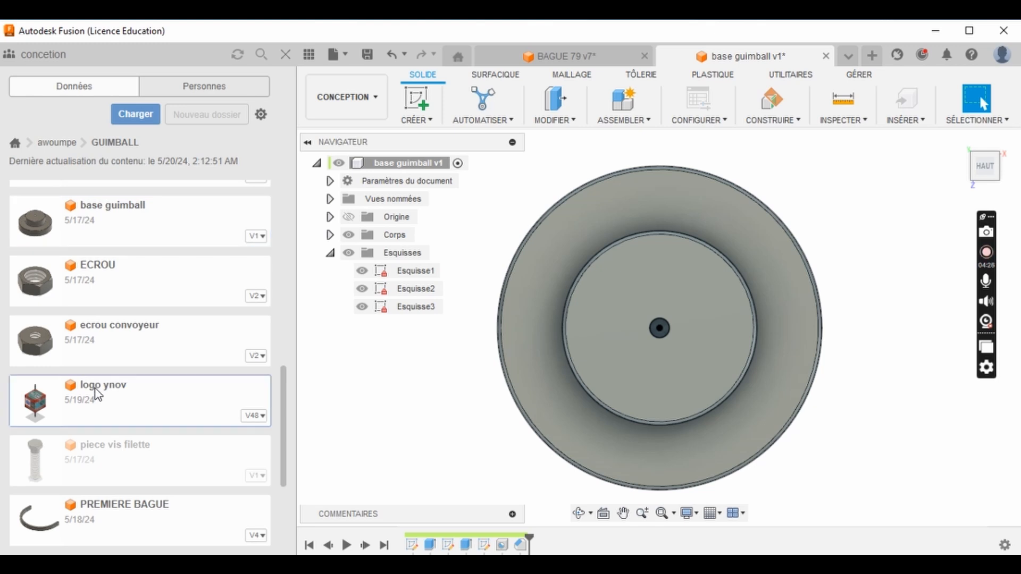
double_click(95, 388)
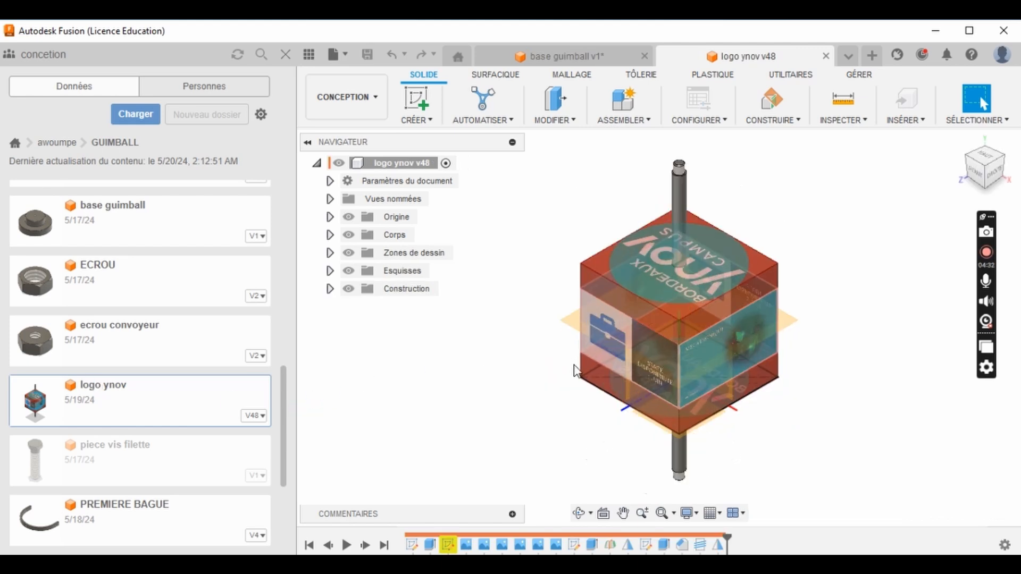
- Examine the logo cube and its threaded axle from several sides, including the images on its faces
scroll(634, 375, up, 1)
middle_drag(634, 375, 647, 357)
scroll(638, 381, down, 2)
click(580, 513)
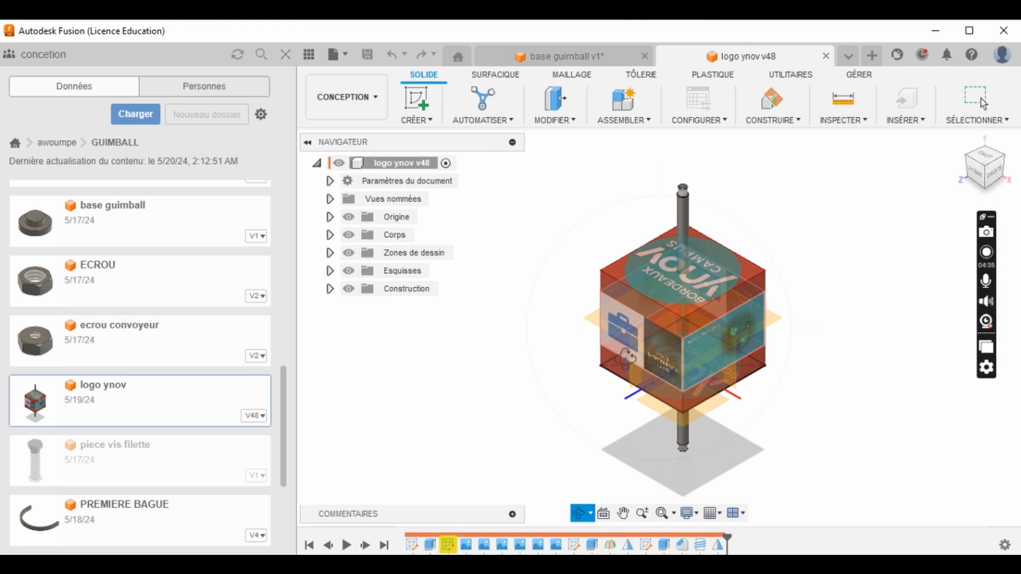
drag(643, 342, 695, 292)
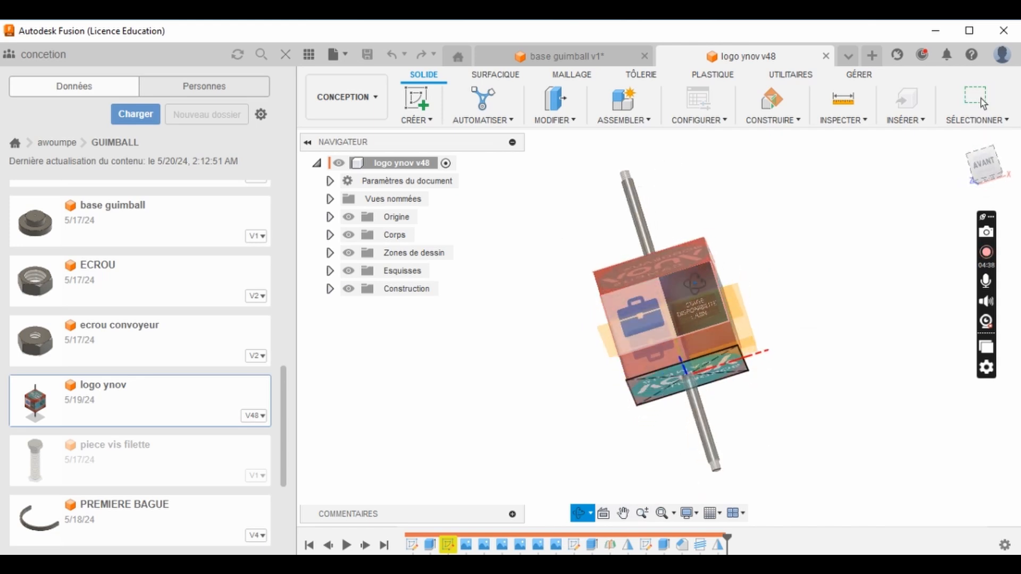
scroll(683, 311, up, 2)
scroll(682, 311, up, 3)
drag(678, 377, 725, 298)
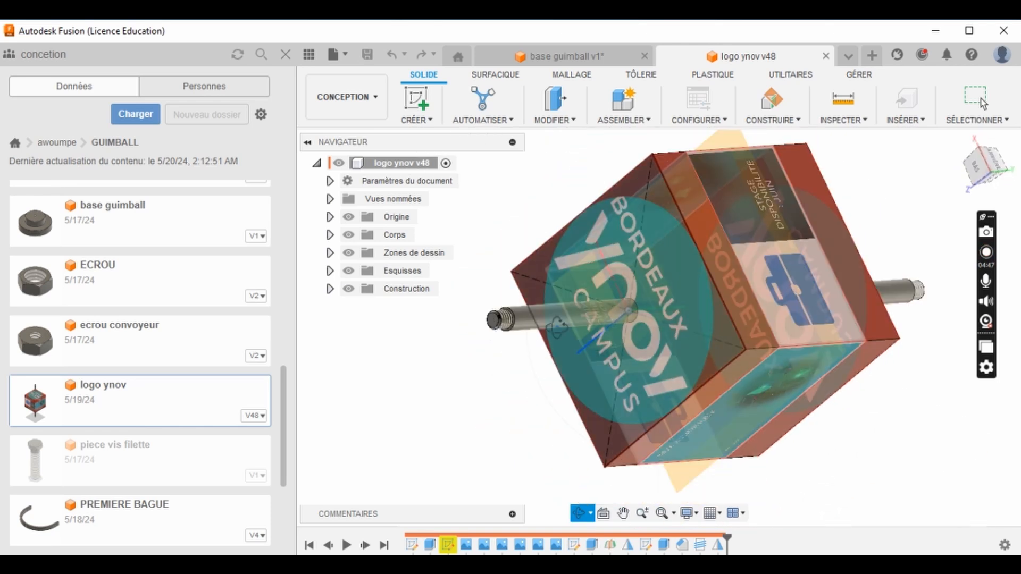
drag(575, 328, 709, 379)
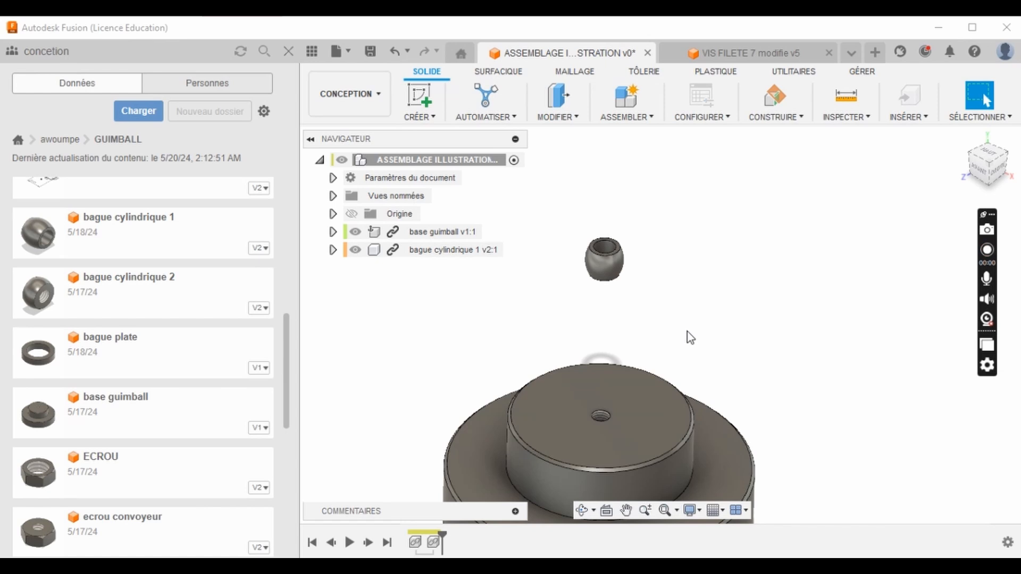
scroll(662, 310, down, 3)
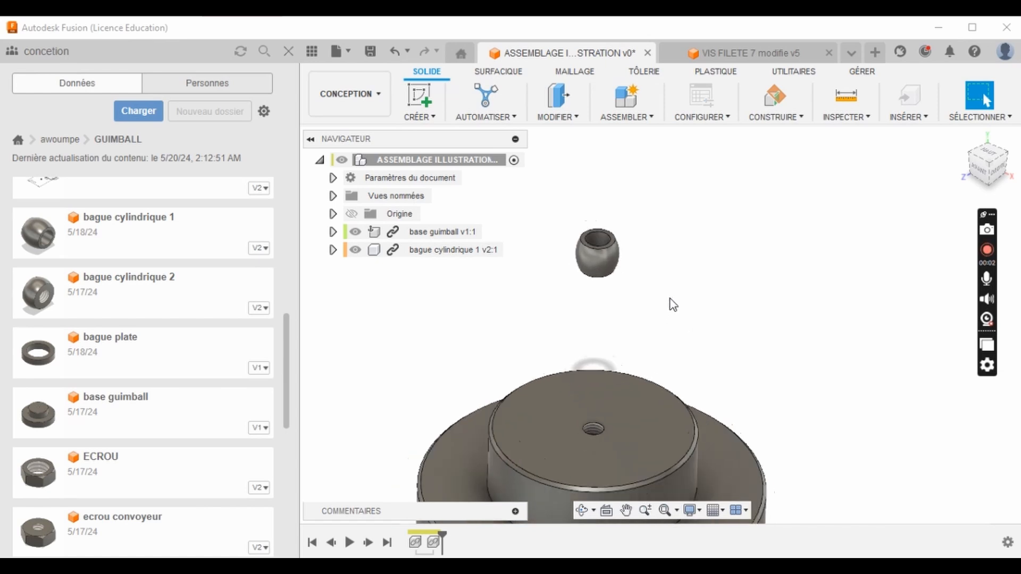
- Examine the gimbal base and bague cylindrique 1 from several sides, including the base's underside and the ring's open end
scroll(653, 385, up, 2)
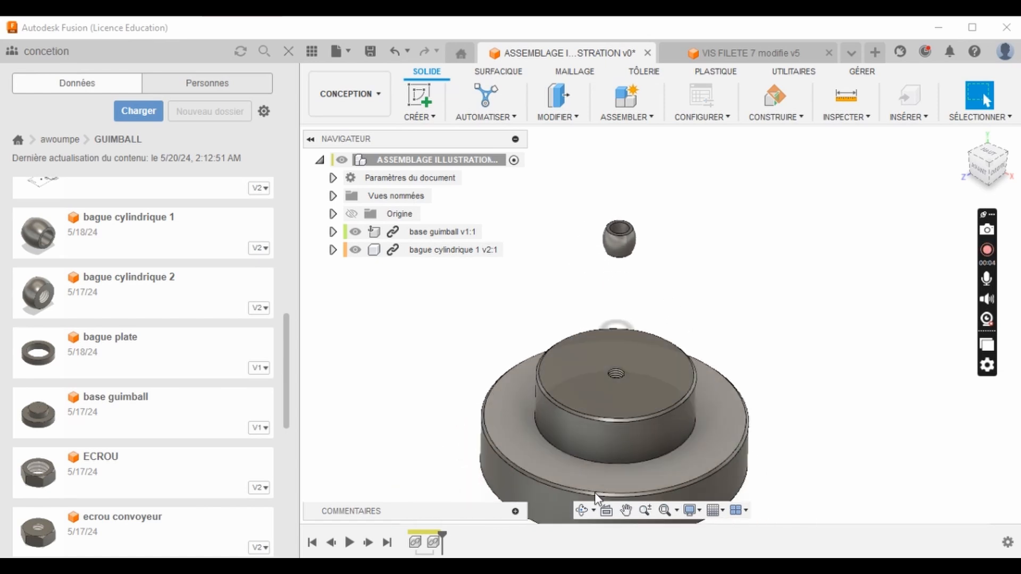
click(587, 512)
drag(579, 399, 567, 369)
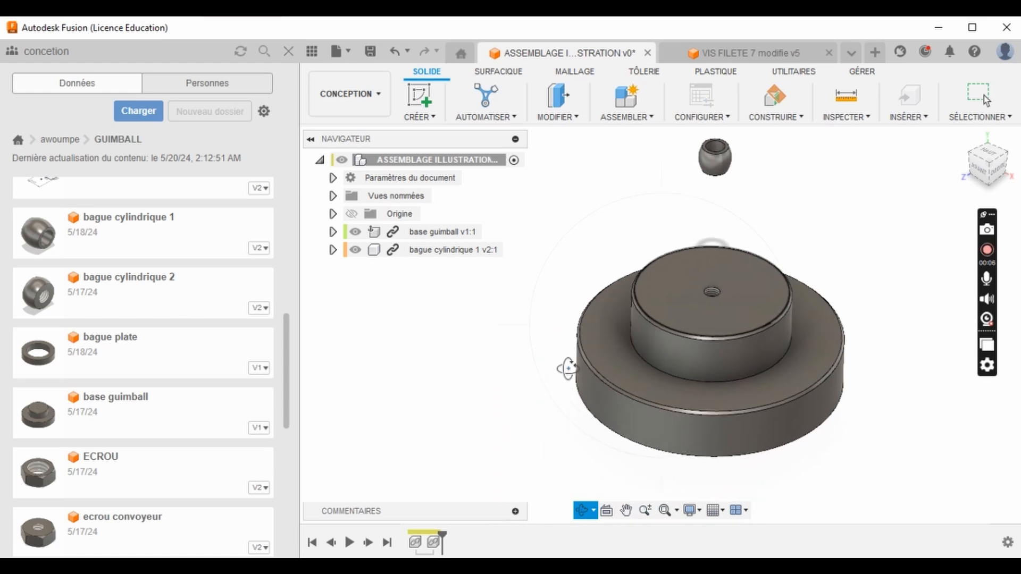
drag(565, 423, 798, 202)
scroll(716, 292, down, 5)
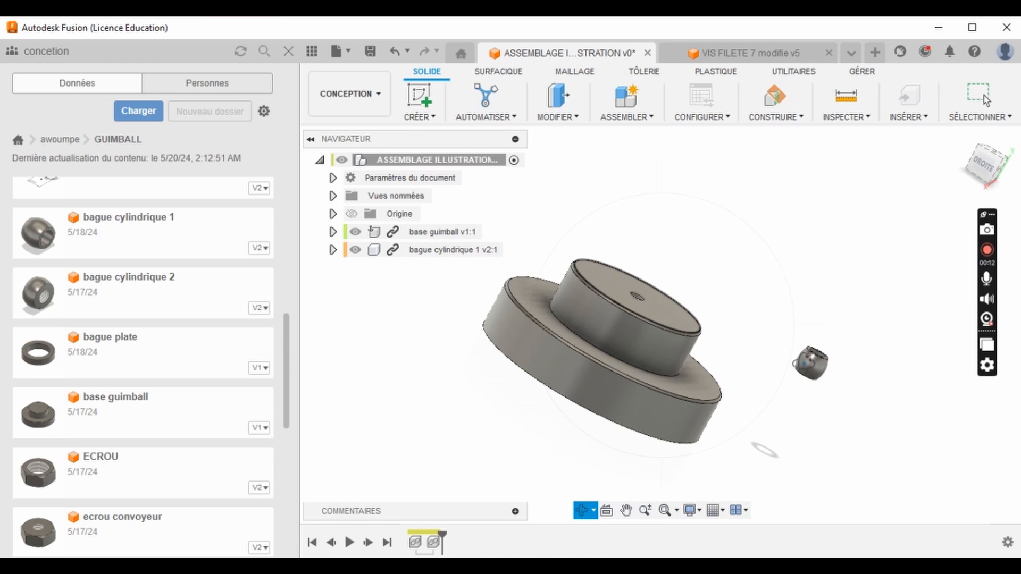
scroll(814, 356, up, 4)
drag(824, 340, 848, 408)
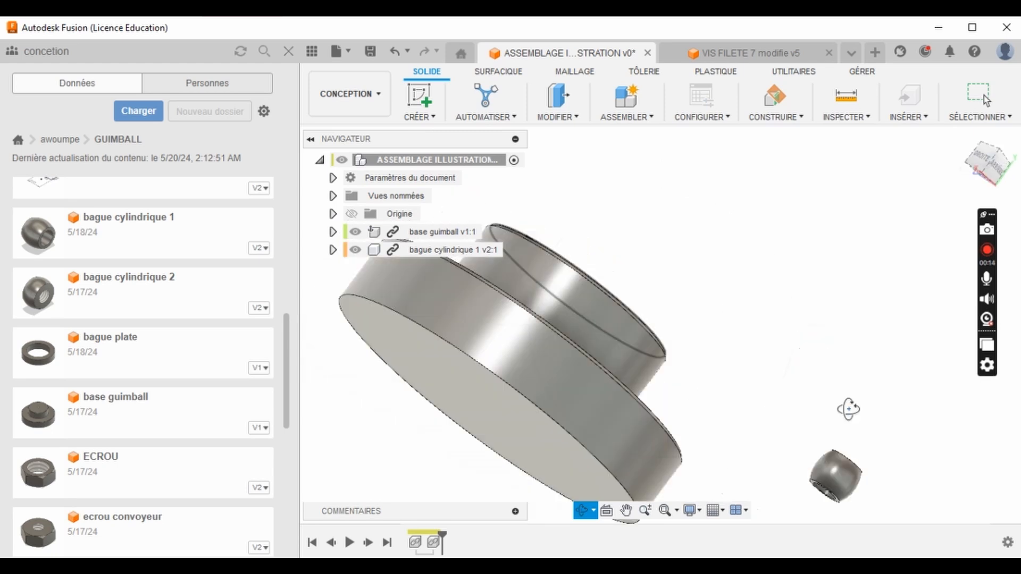
scroll(803, 323, down, 4)
scroll(813, 341, up, 6)
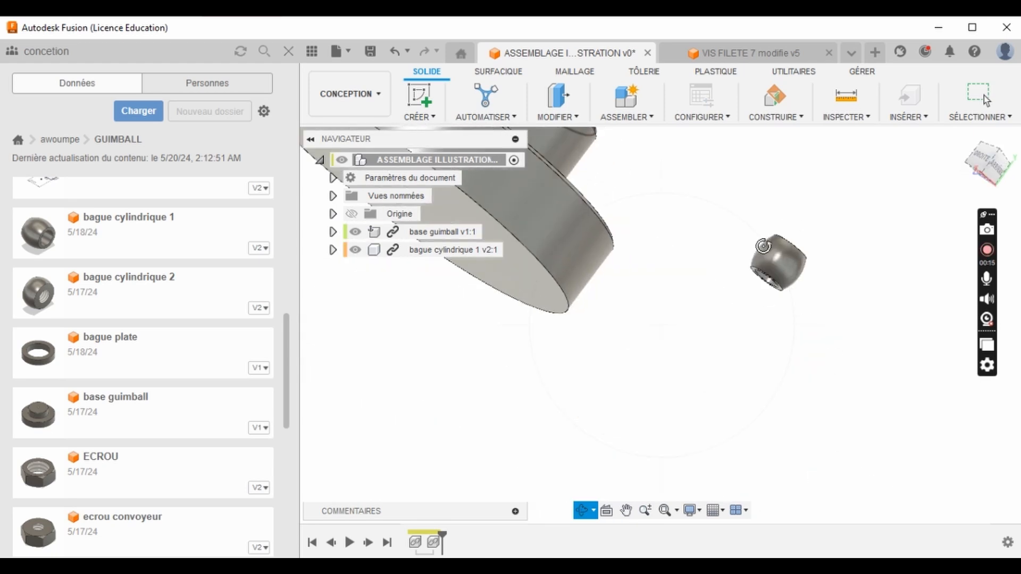
scroll(755, 303, up, 4)
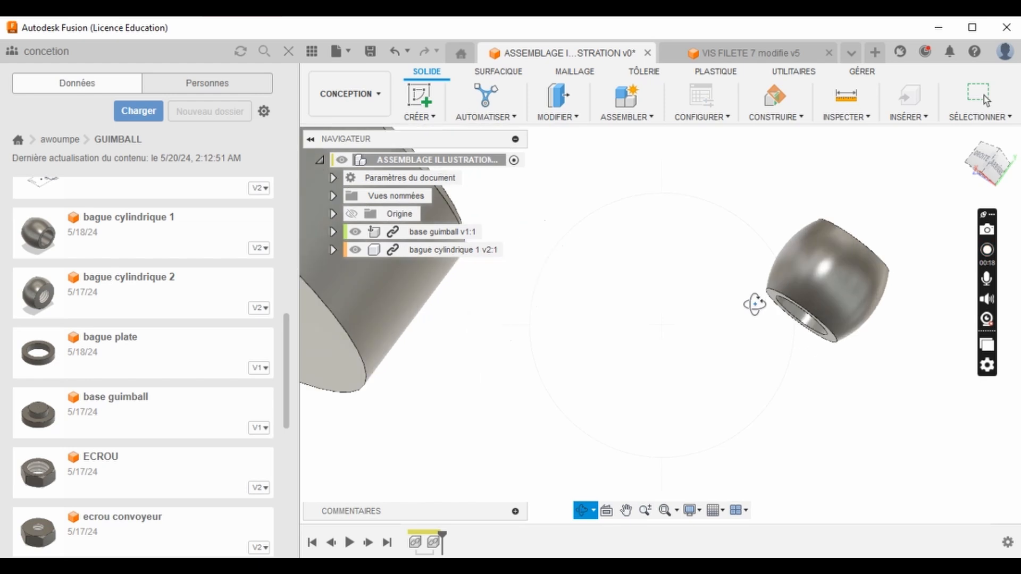
key(Escape)
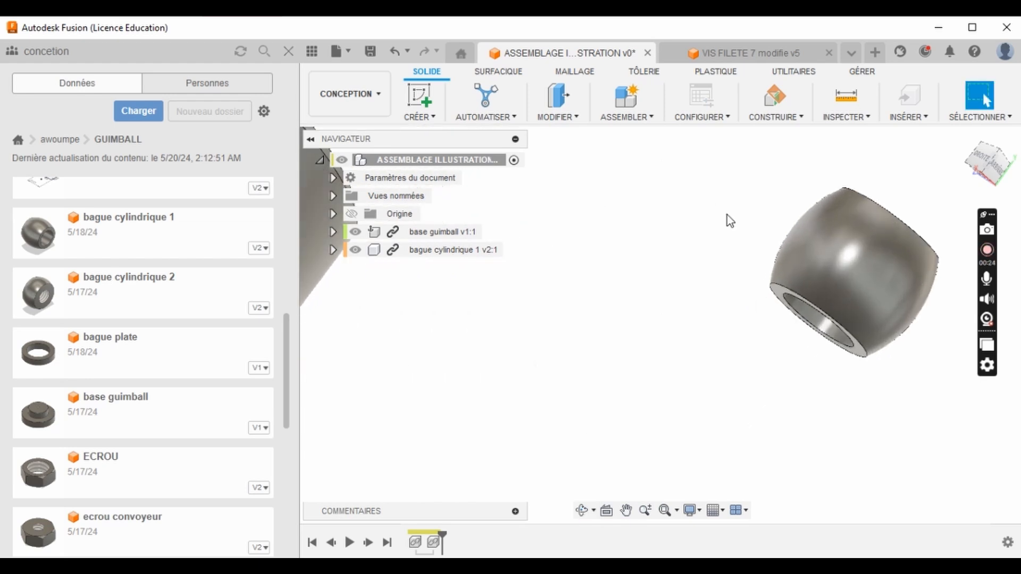
- Start a rigid joint with its first snap point at the centre of bague cylindrique 1's circular end face
click(654, 116)
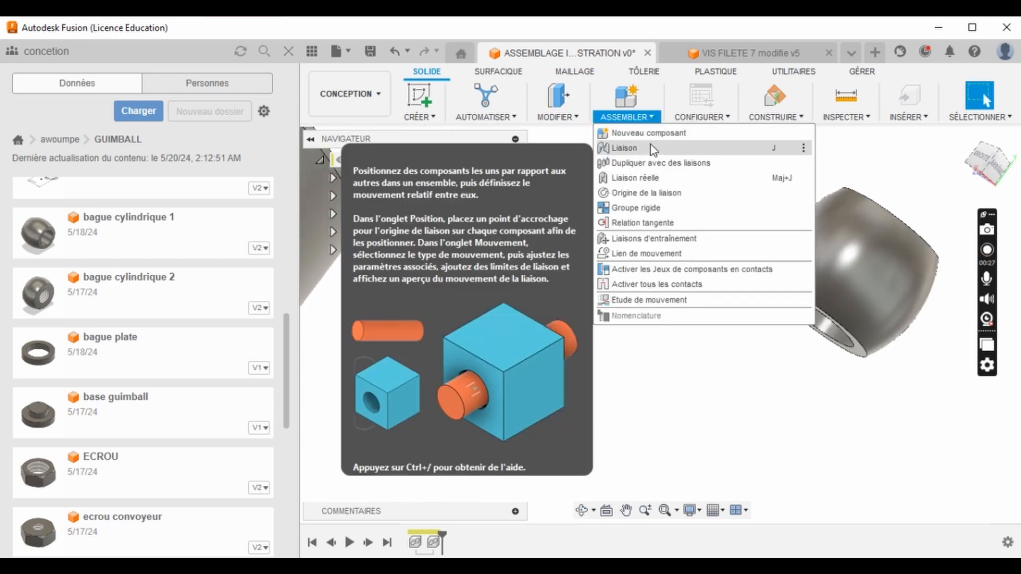
click(652, 149)
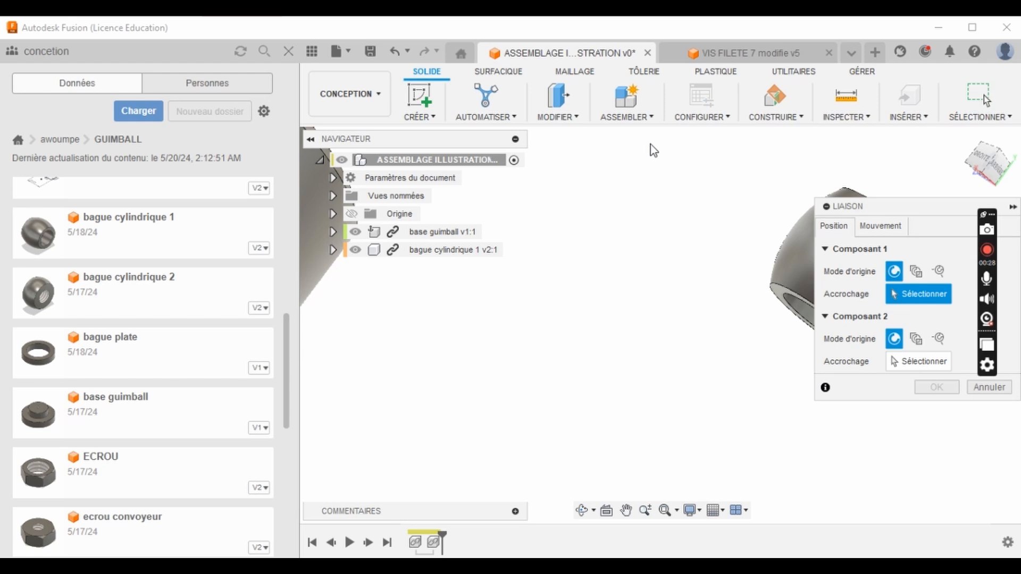
click(898, 229)
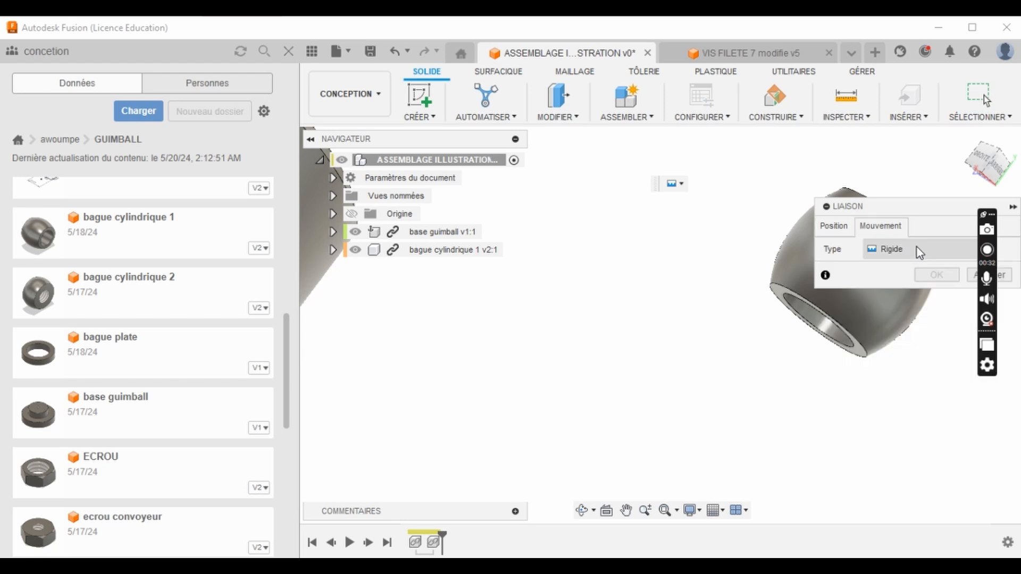
click(854, 229)
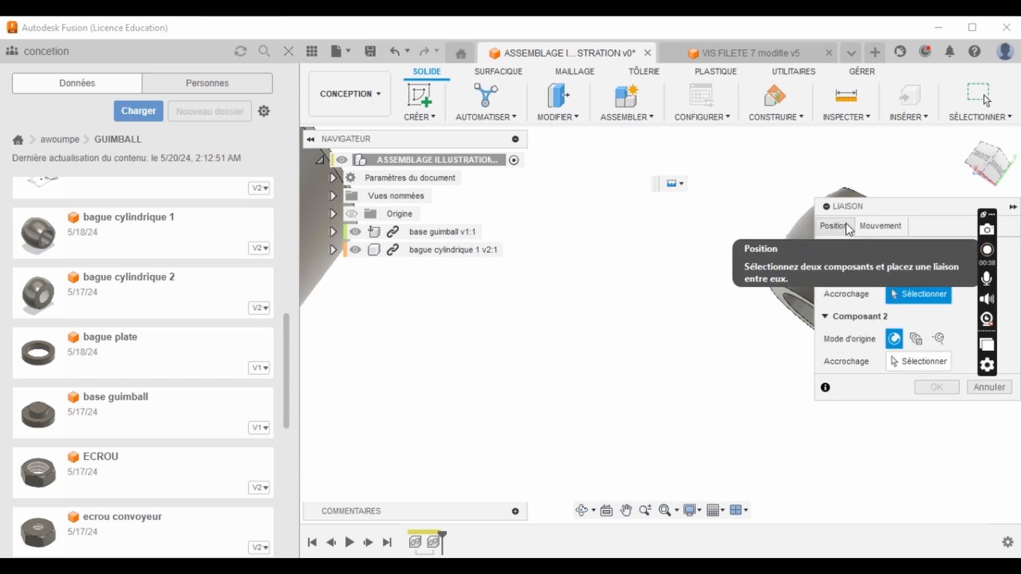
scroll(672, 287, down, 4)
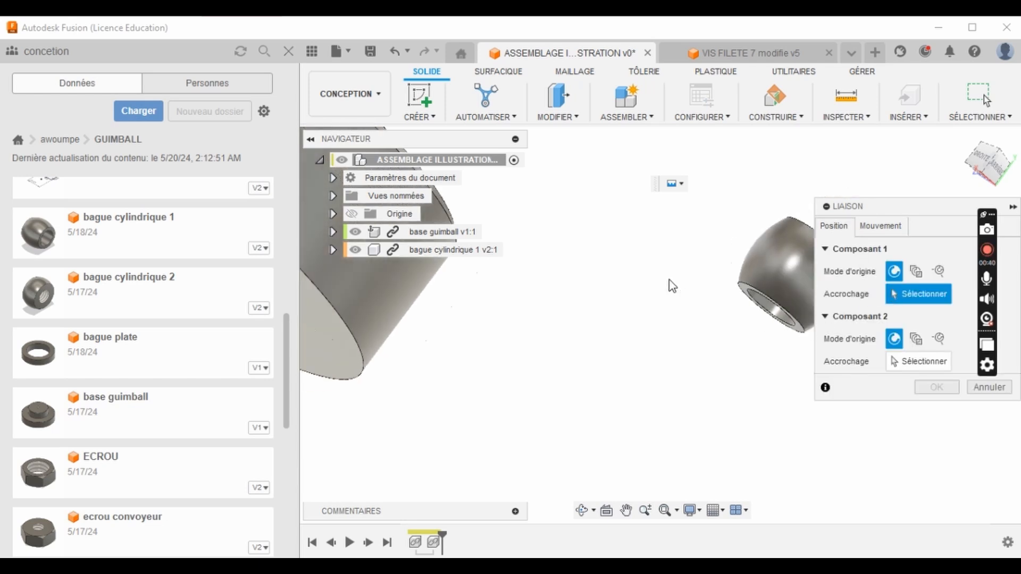
scroll(740, 327, up, 2)
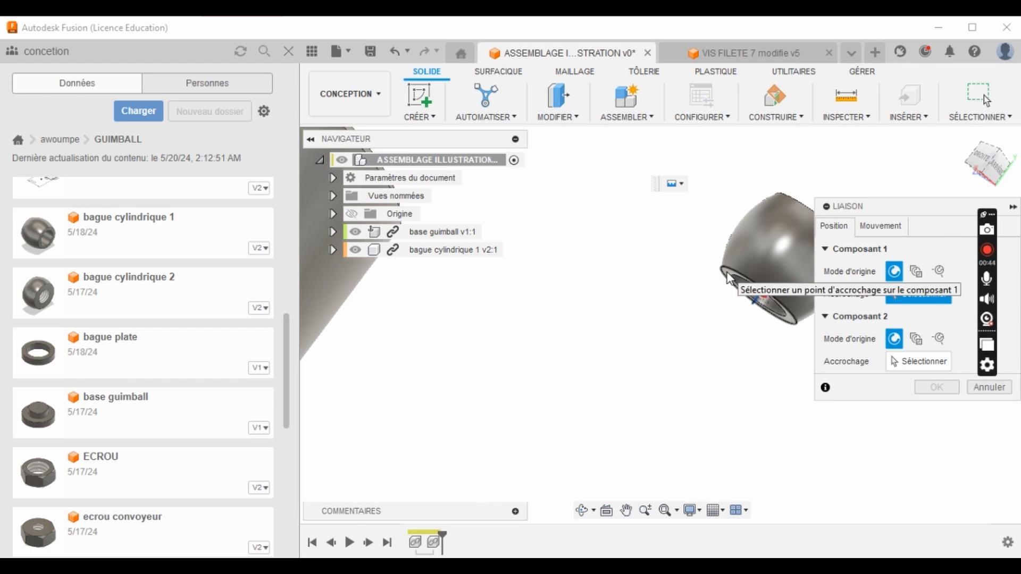
click(728, 278)
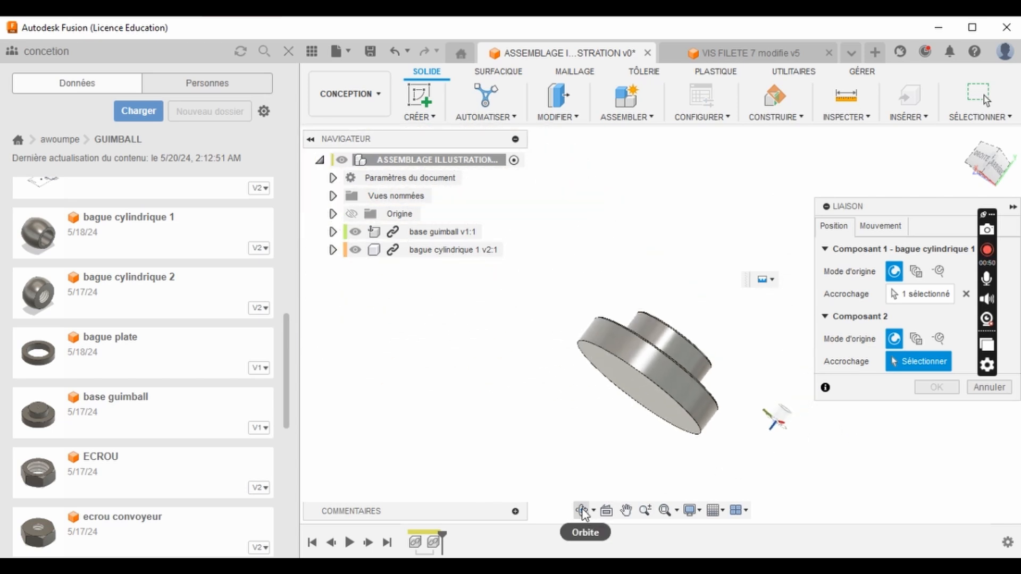
- Snap the joint's second component to the threaded hole on the base's upper face and create the joint at -90 degrees with zero offsets
click(581, 510)
drag(631, 376, 647, 429)
scroll(683, 276, up, 5)
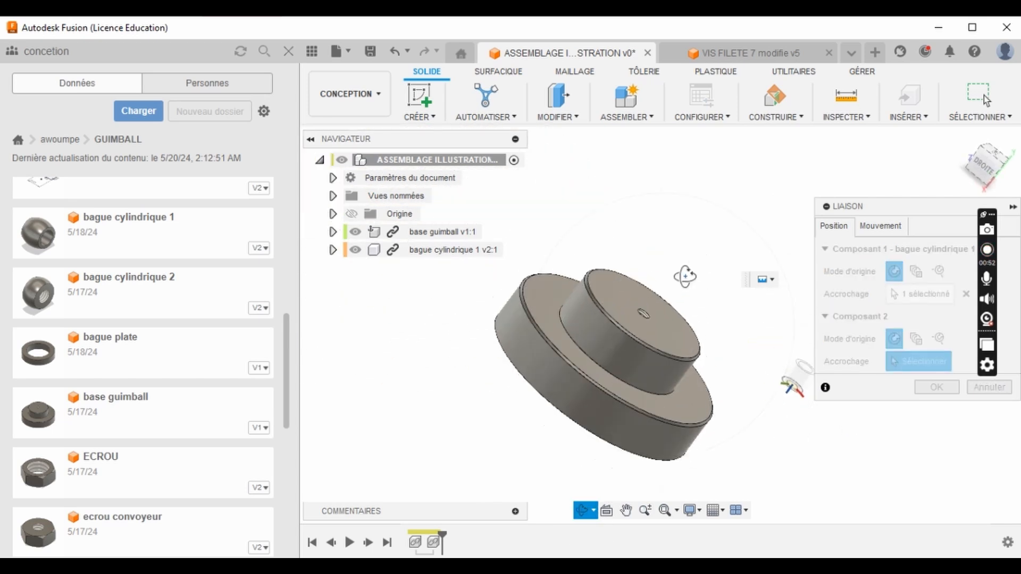
drag(594, 340, 593, 353)
scroll(628, 317, up, 5)
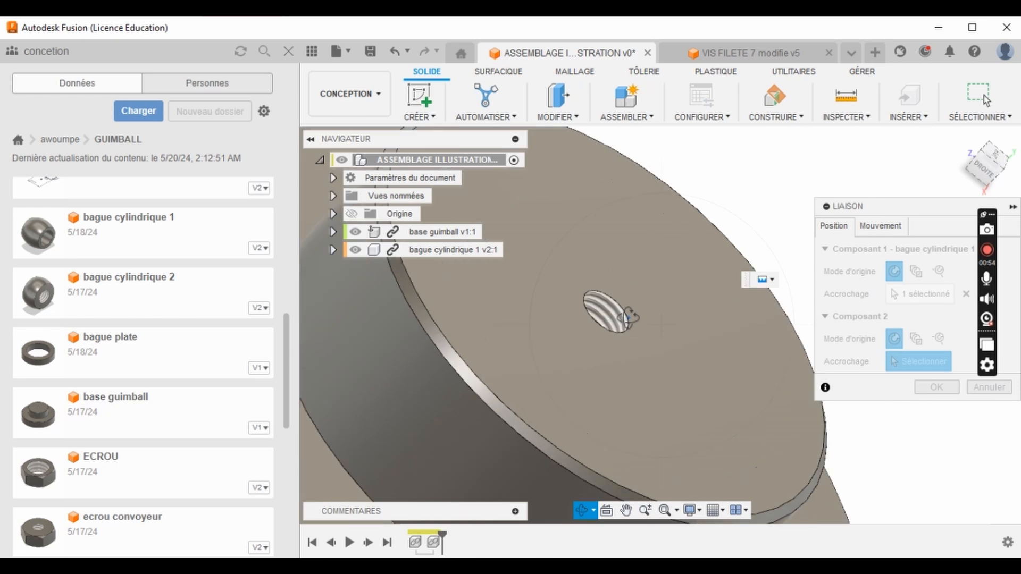
key(Escape)
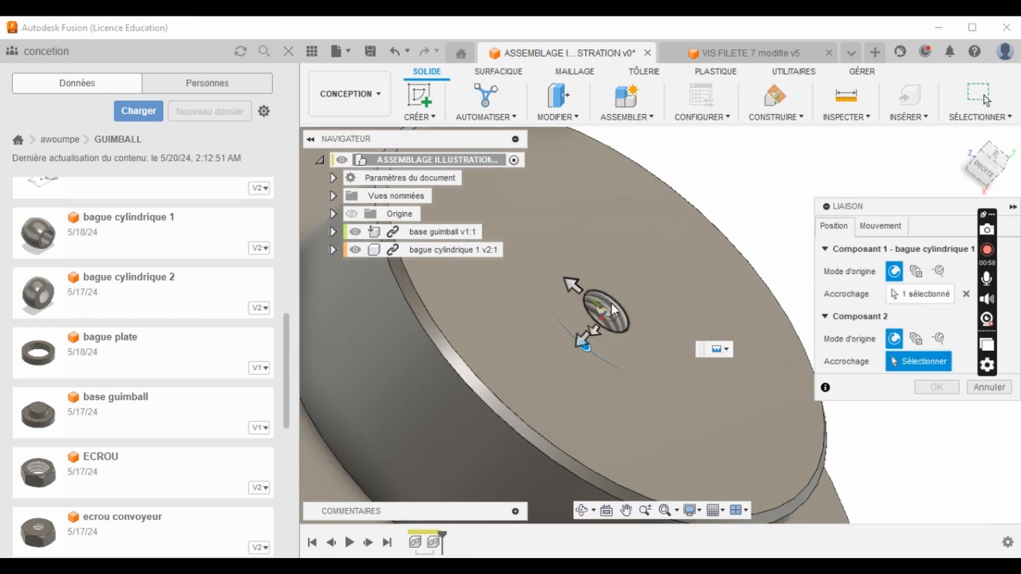
click(585, 341)
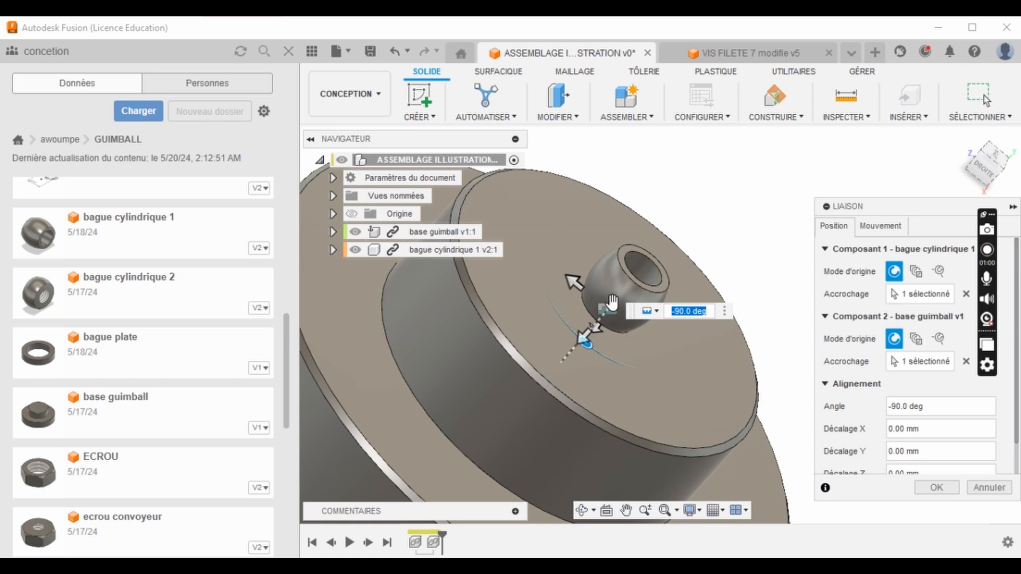
click(937, 488)
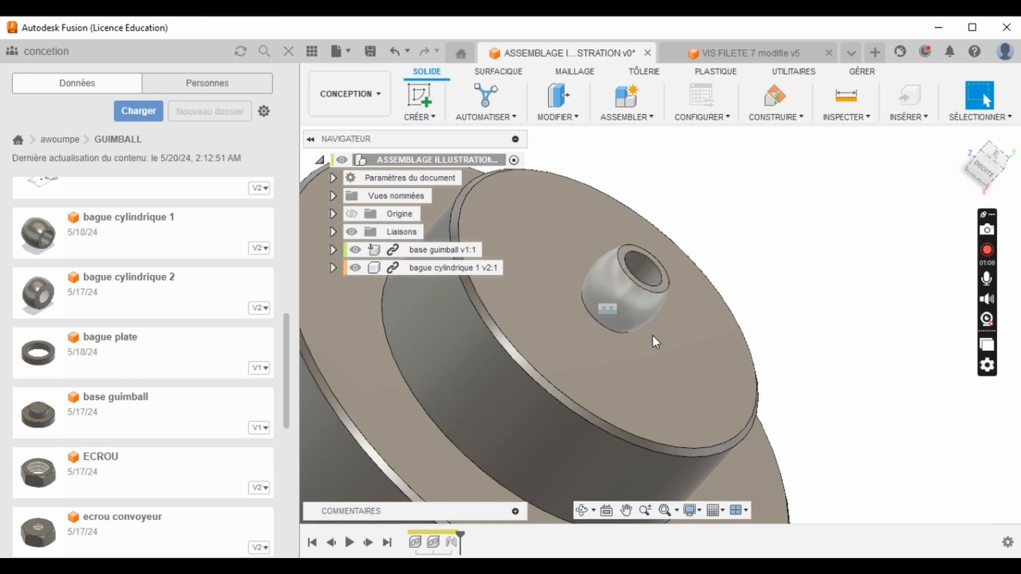
- Examine the cylindrical ring's seating over the base's threaded hole from above, from the side and from farther away
scroll(651, 370, down, 2)
click(583, 515)
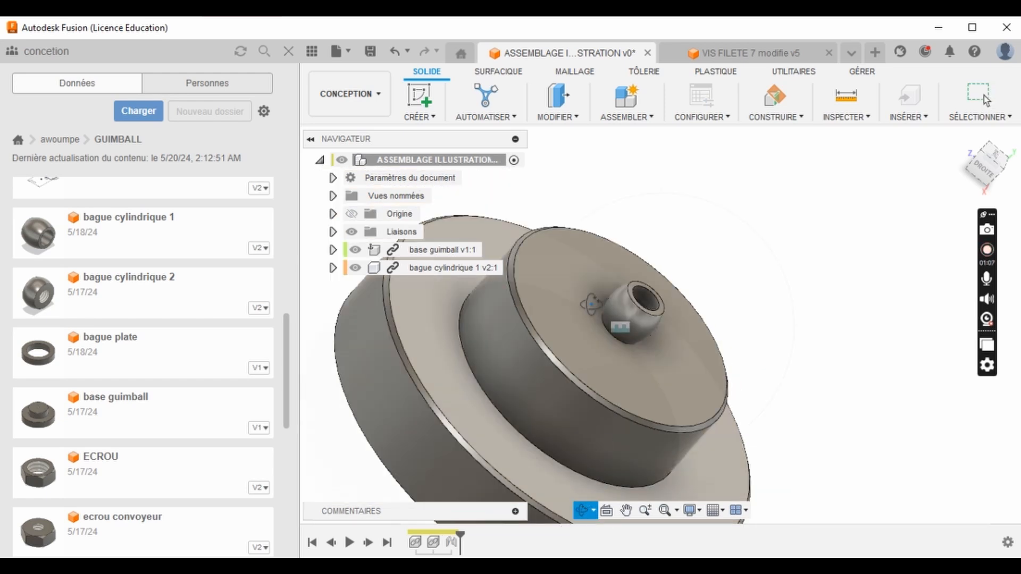
drag(595, 307, 479, 319)
scroll(792, 320, up, 4)
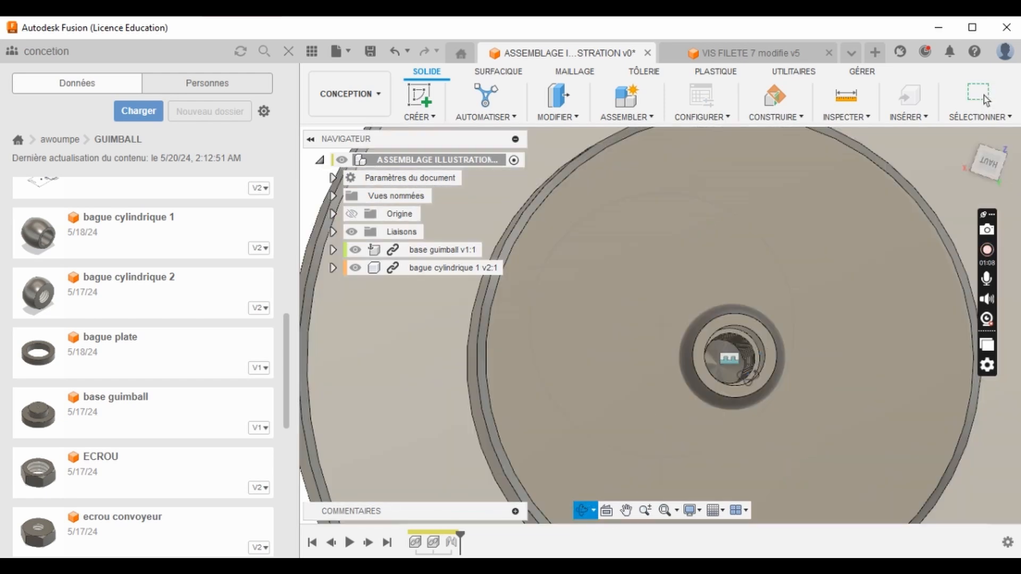
drag(721, 389, 743, 360)
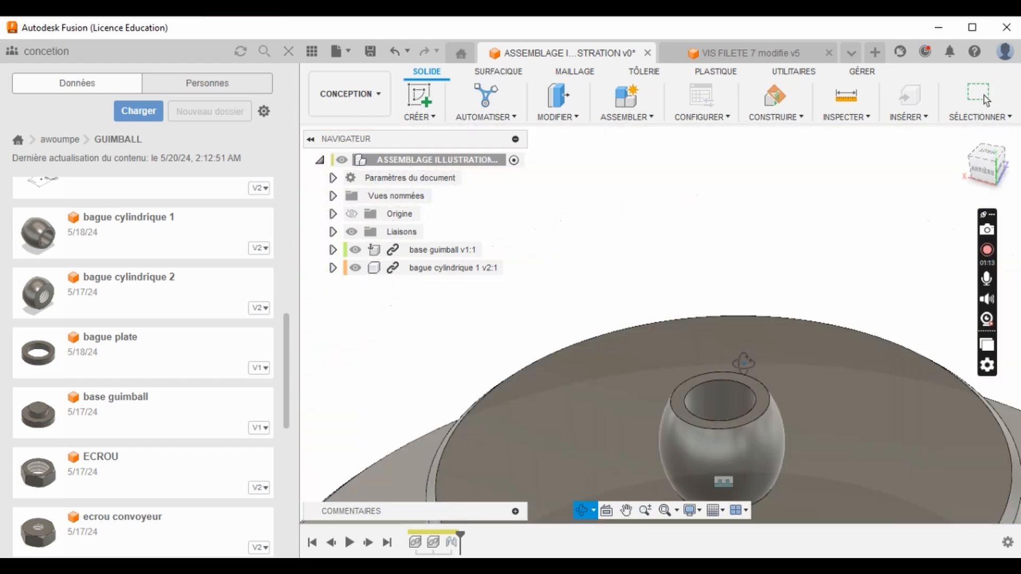
scroll(742, 339, down, 5)
scroll(727, 377, up, 6)
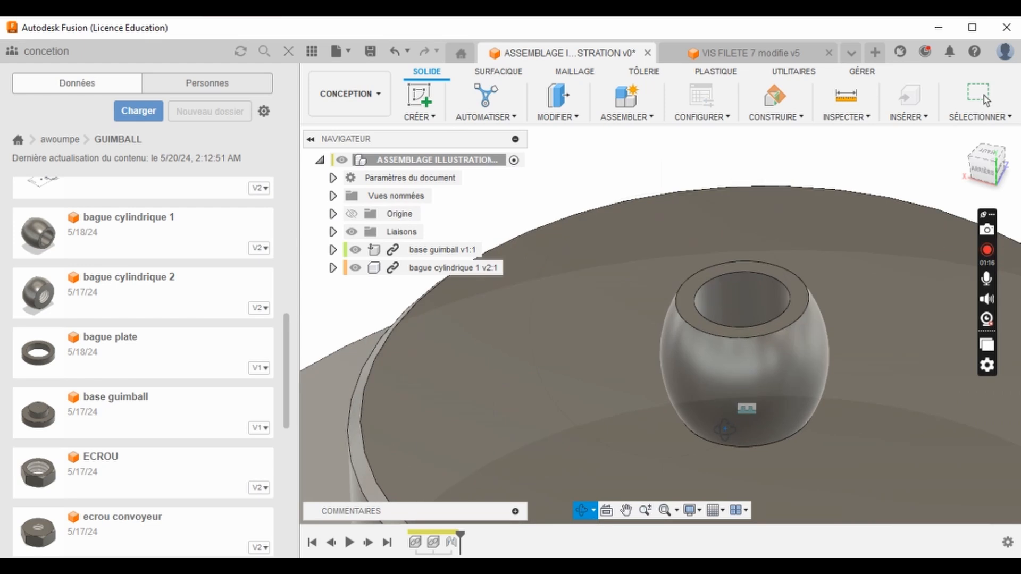
scroll(733, 343, down, 3)
drag(734, 343, 752, 376)
scroll(752, 376, down, 5)
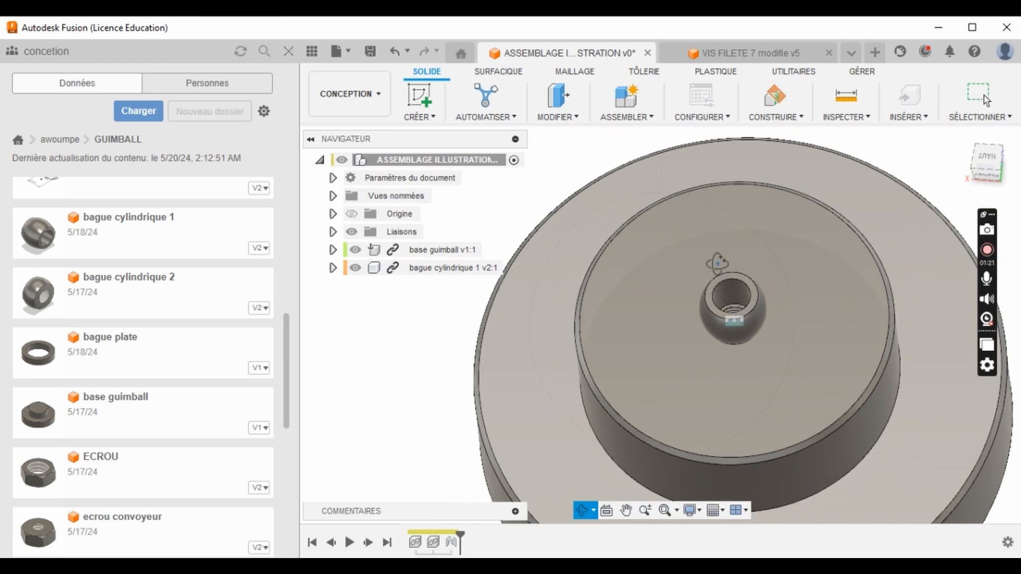
scroll(519, 314, down, 2)
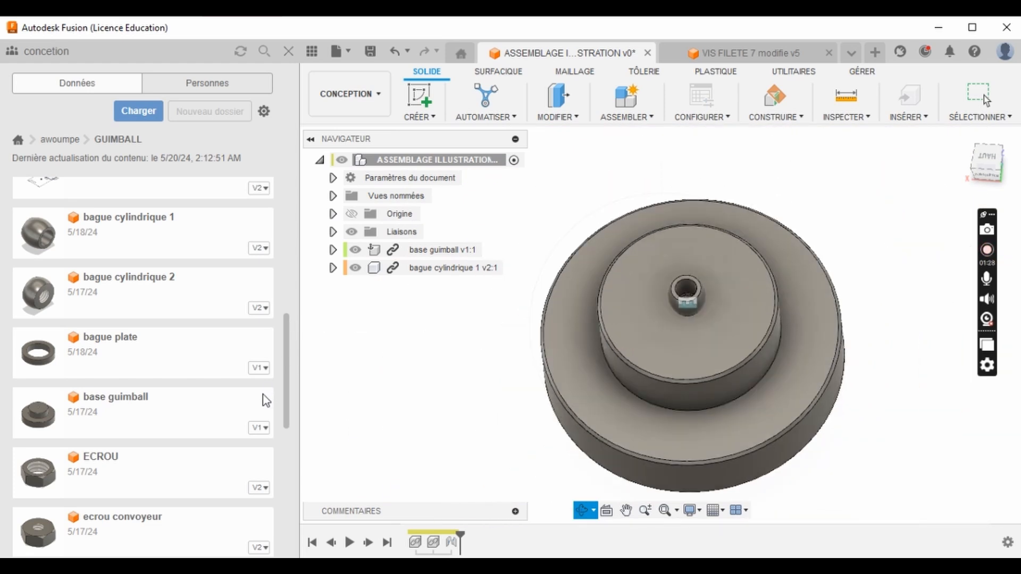
- Insert the PREMIERE BAGUE part from the GUIMBALL folder into the assembly
scroll(215, 378, down, 3)
scroll(214, 378, down, 4)
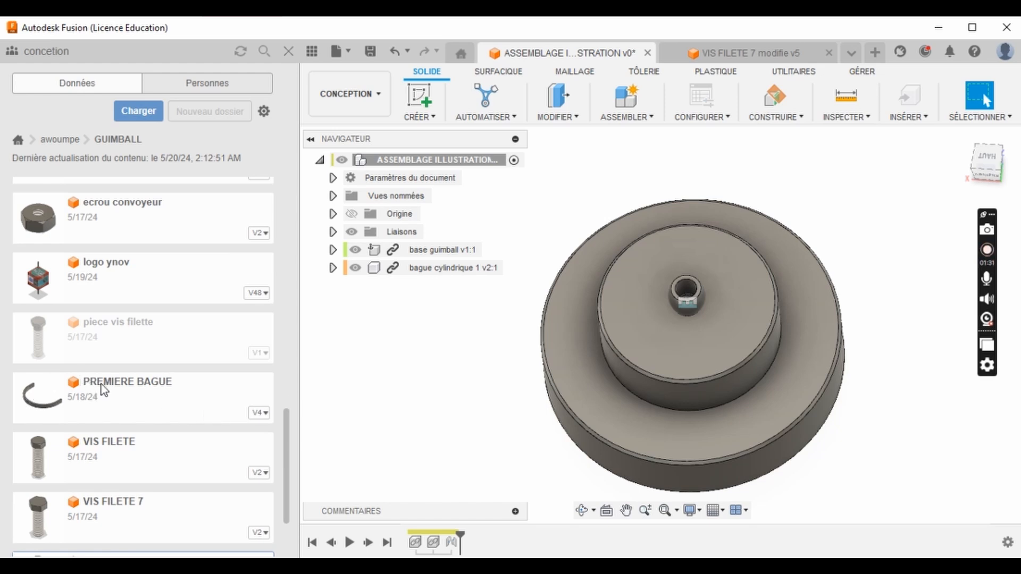
drag(101, 384, 813, 179)
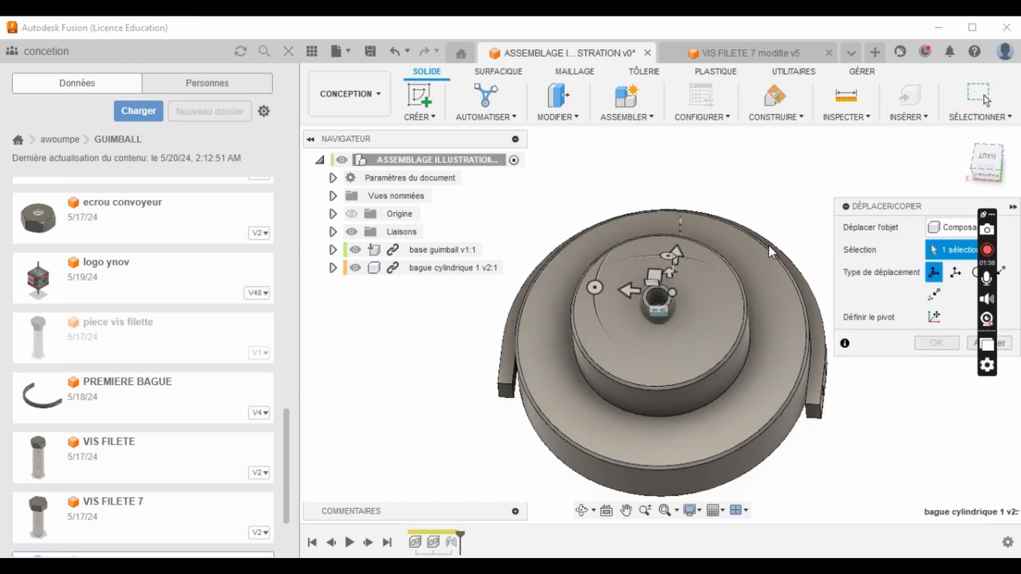
- Move PREMIERE BAGUE about -5 mm along X, and raise it above the base by about 60 mm along Y
scroll(655, 285, down, 3)
scroll(664, 271, up, 3)
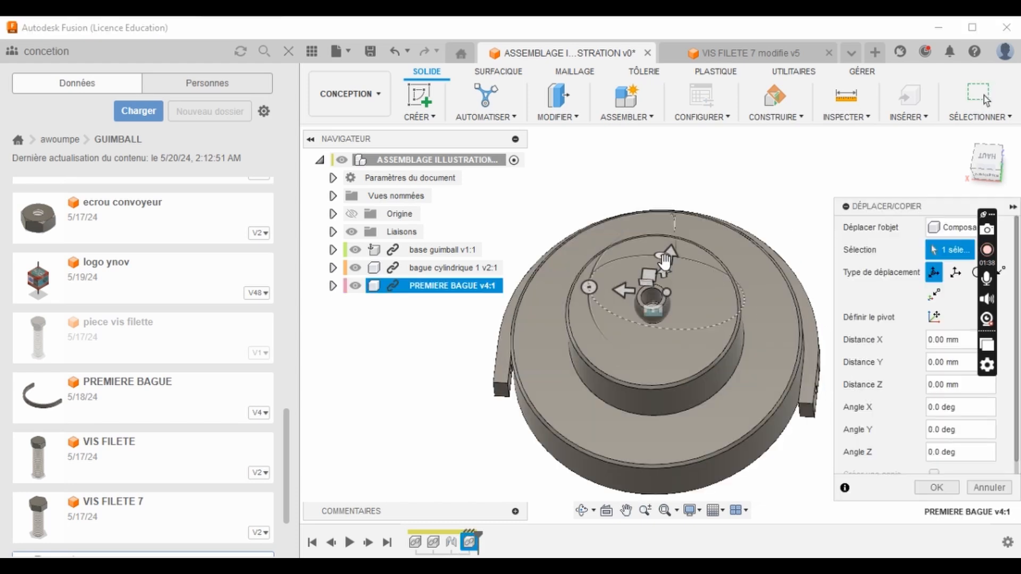
drag(674, 216, 688, 178)
scroll(676, 317, down, 4)
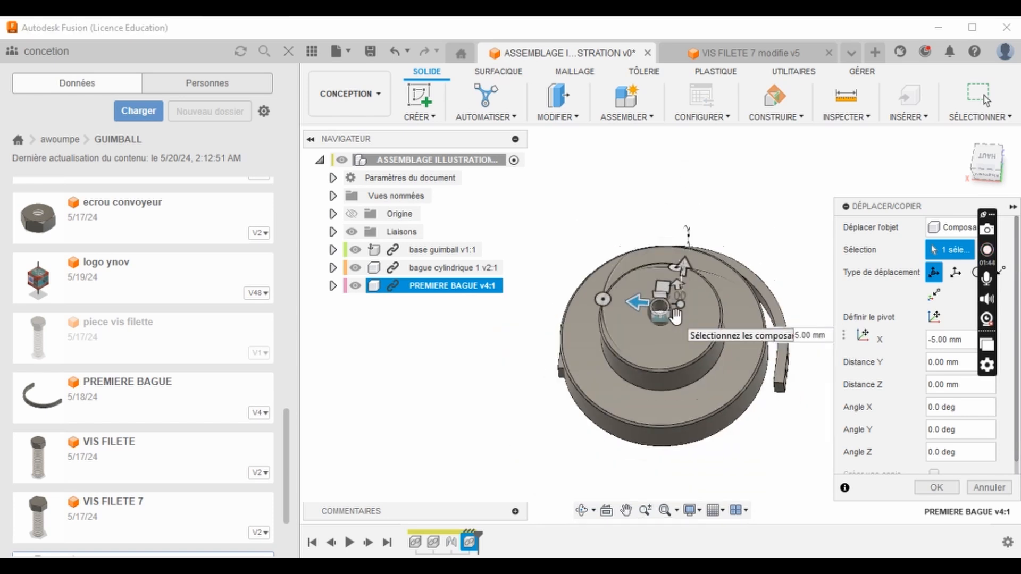
scroll(686, 290, up, 1)
drag(686, 287, 690, 206)
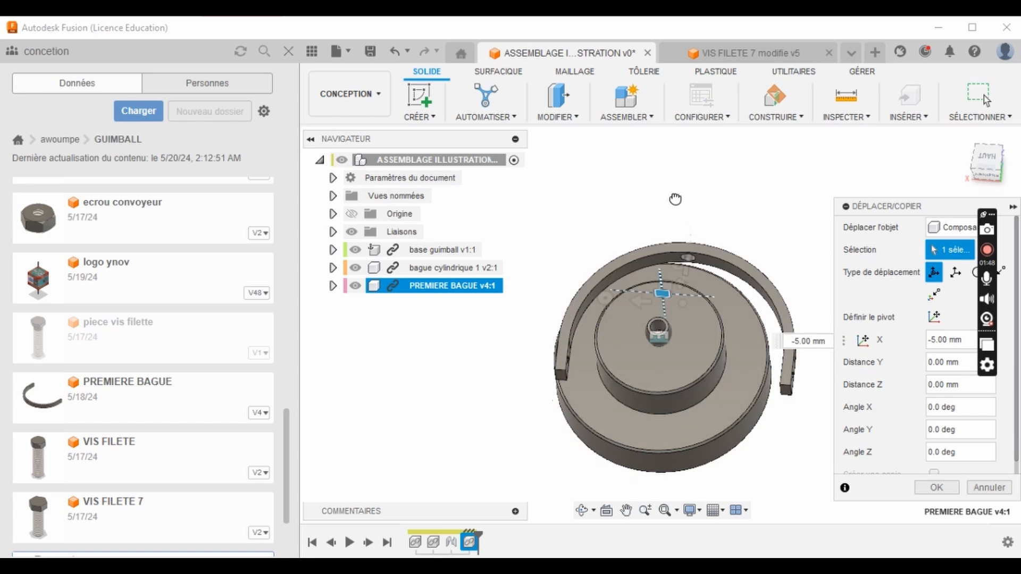
scroll(610, 203, down, 2)
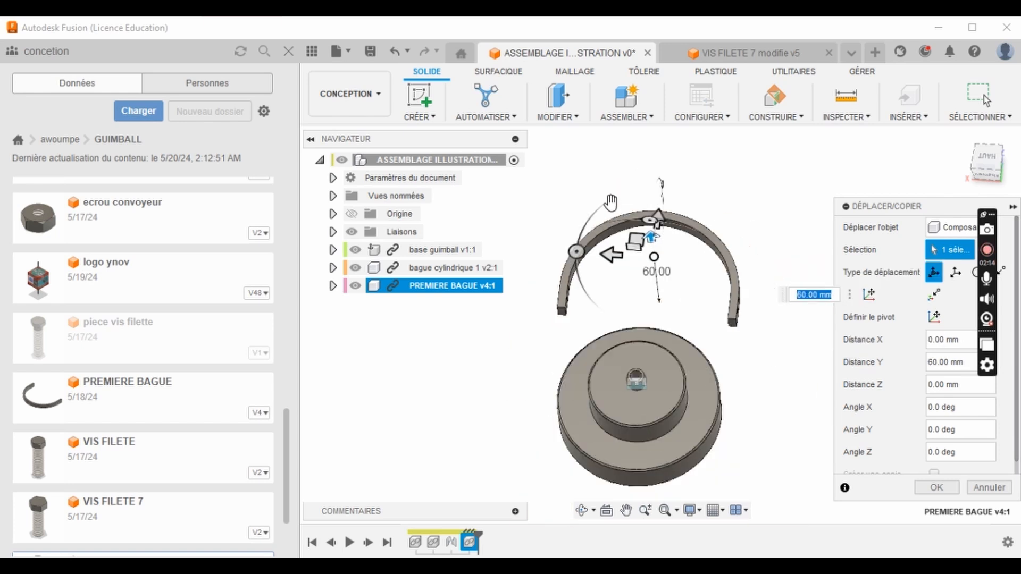
- Move PREMIERE BAGUE 16 mm along X above the base and confirm the move
scroll(638, 251, down, 1)
scroll(668, 228, up, 4)
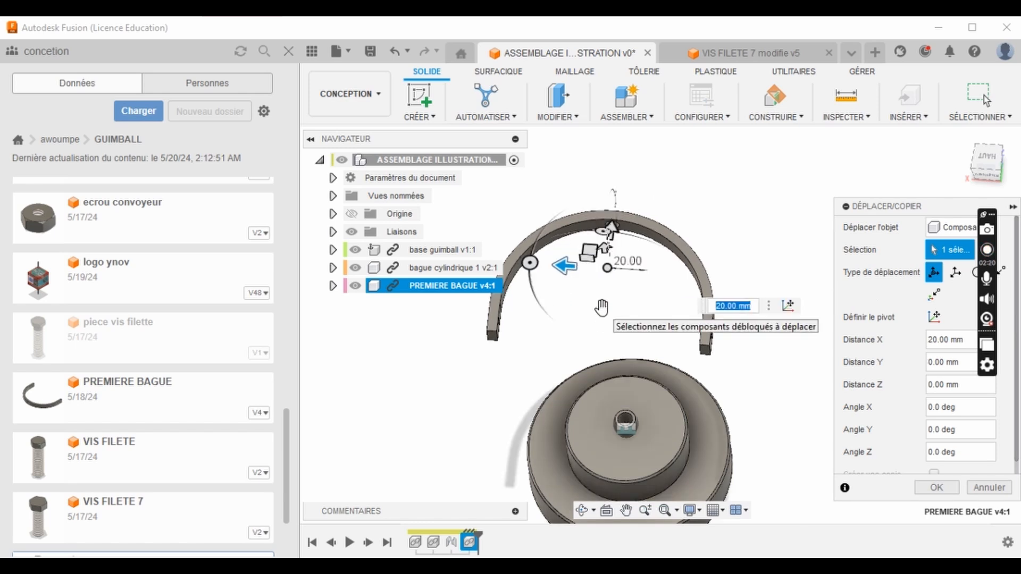
scroll(619, 209, up, 5)
middle_drag(607, 221, 598, 335)
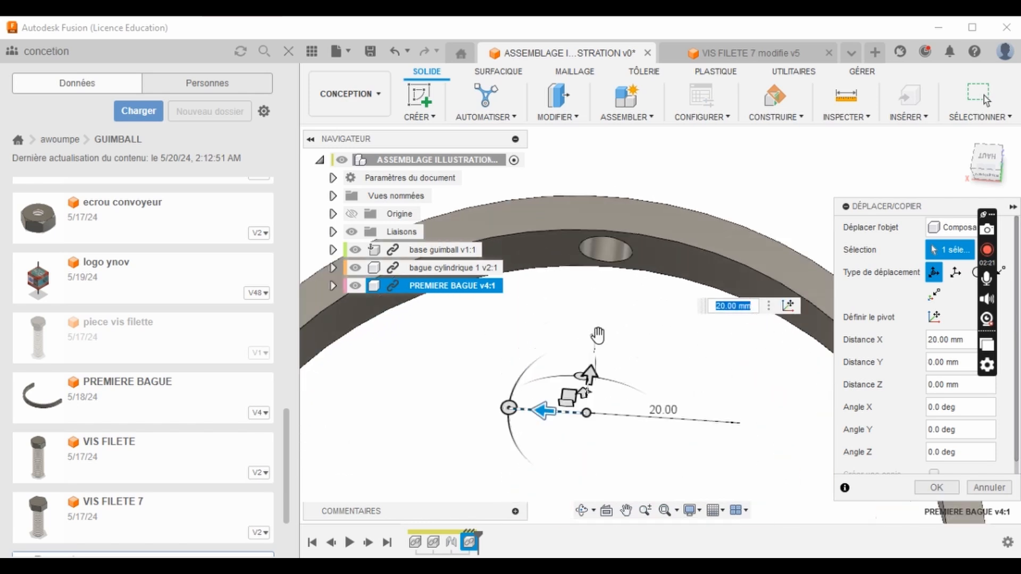
drag(602, 384, 611, 447)
scroll(598, 261, down, 5)
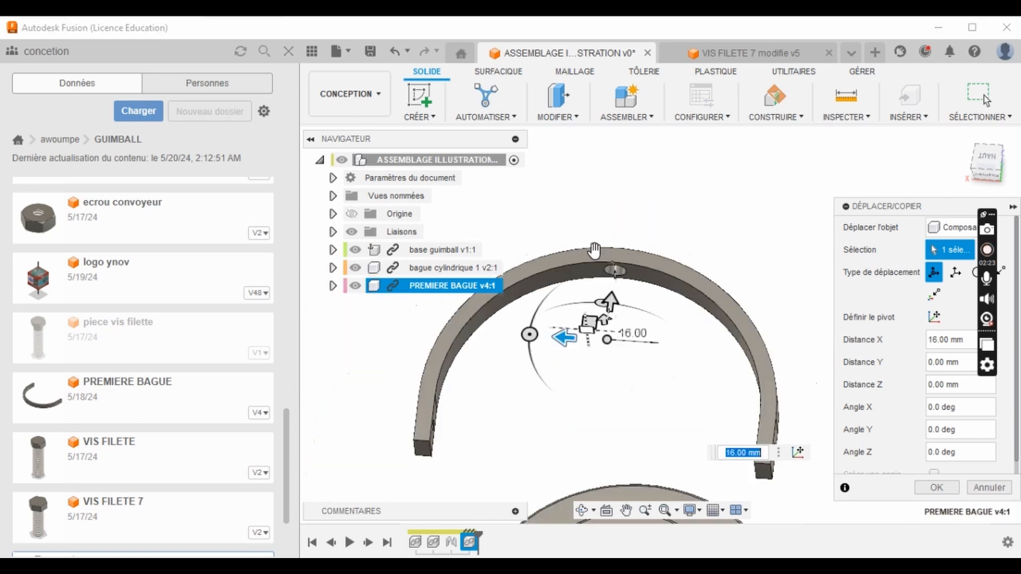
scroll(594, 250, down, 3)
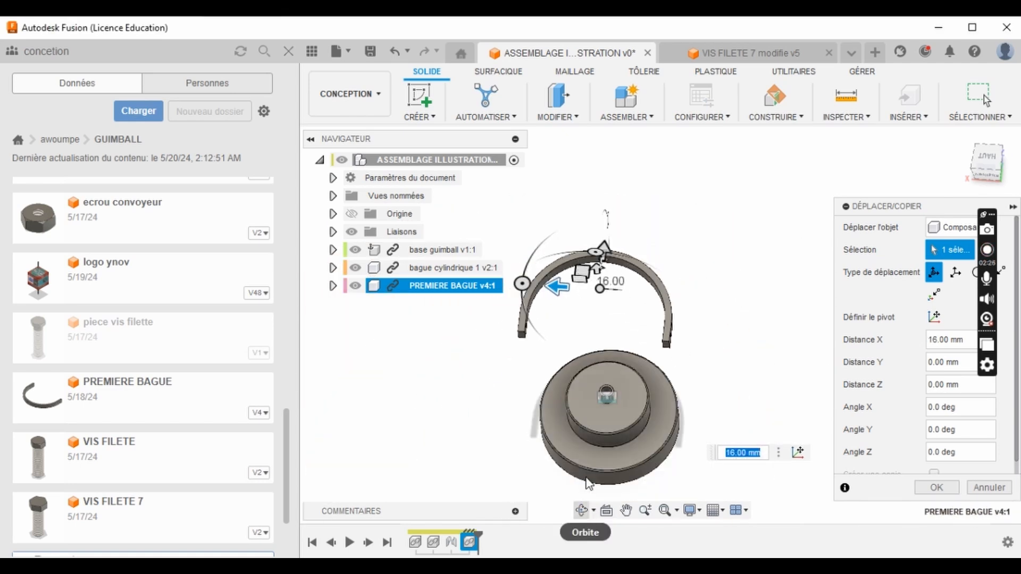
click(582, 511)
drag(627, 373, 640, 337)
key(Escape)
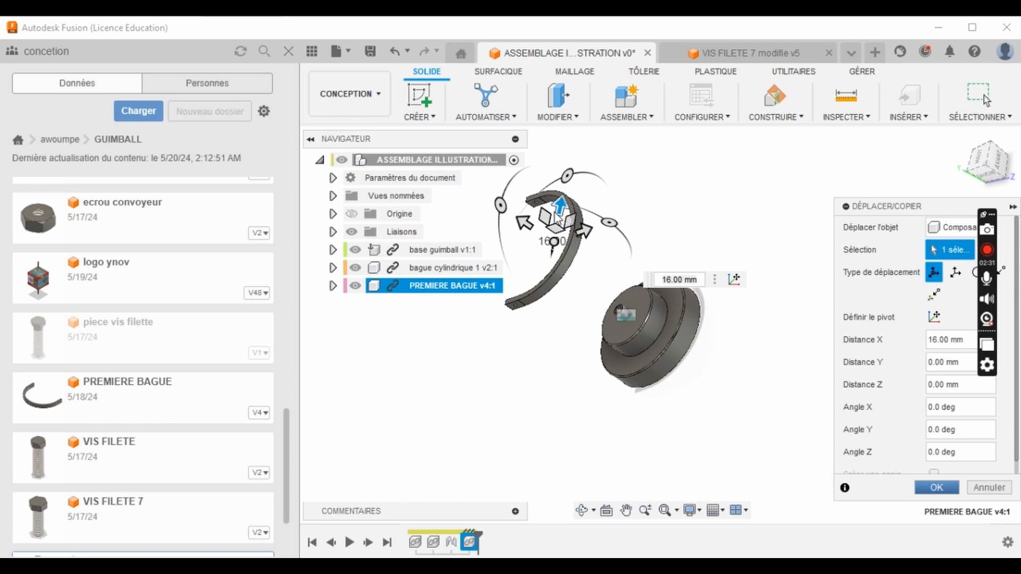
click(936, 487)
- Start a new joint and set its motion type to Révolution
scroll(648, 330, up, 5)
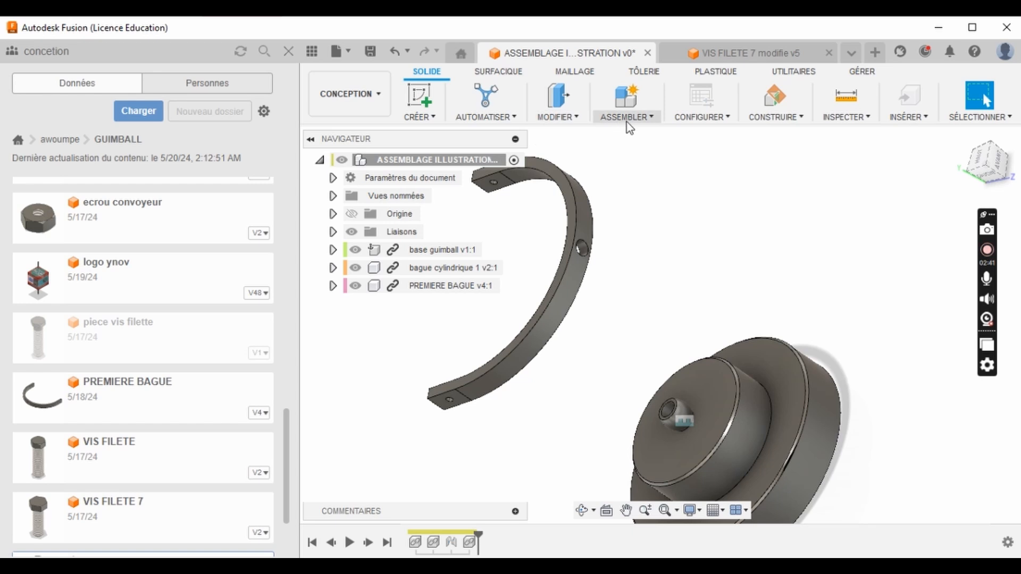
click(657, 121)
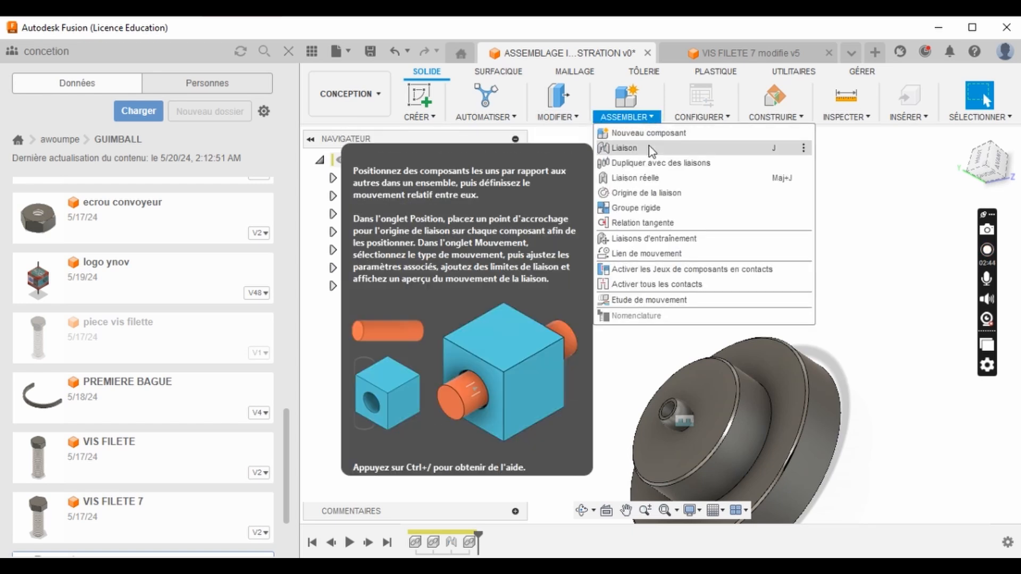
click(652, 151)
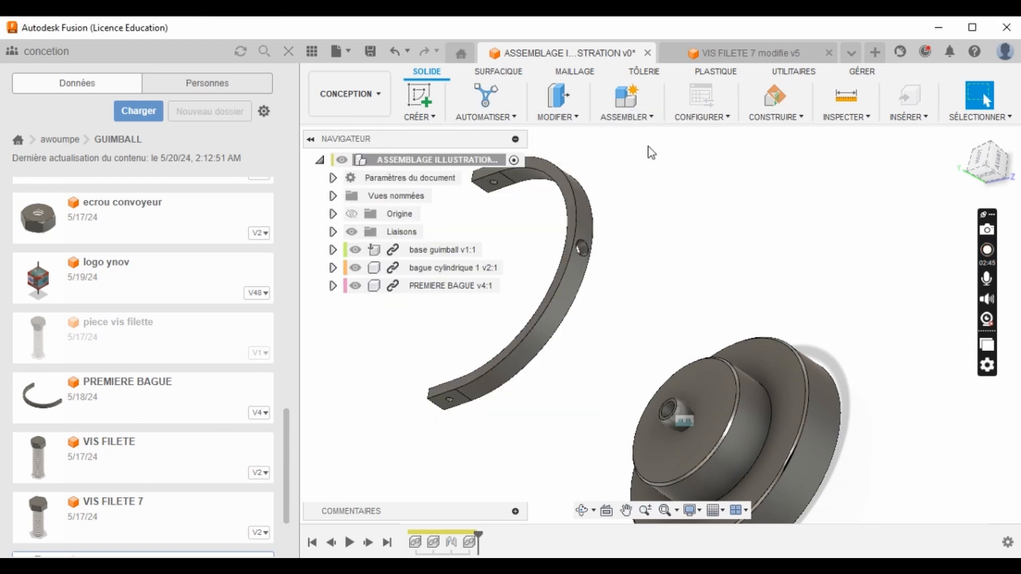
click(883, 226)
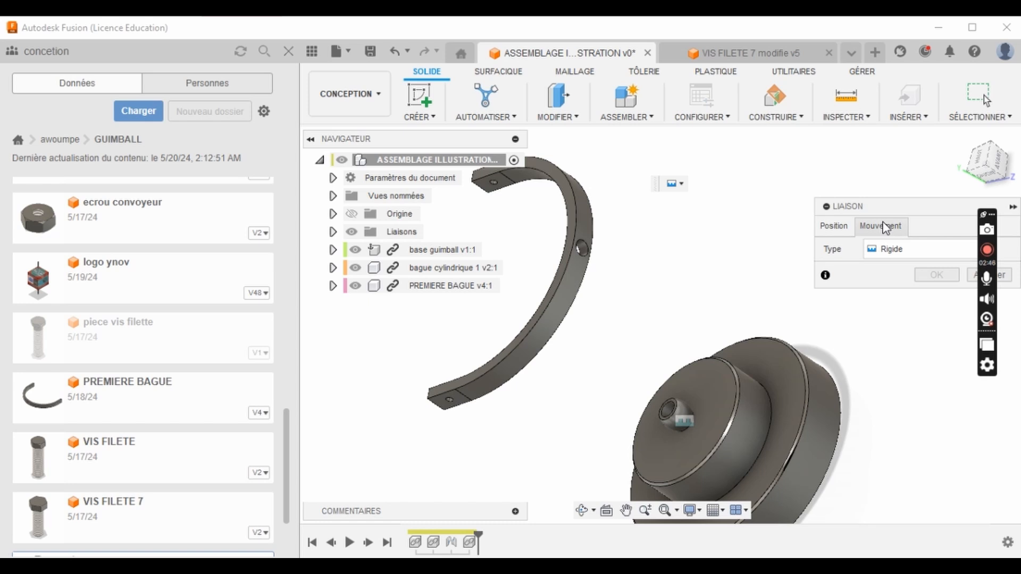
click(904, 250)
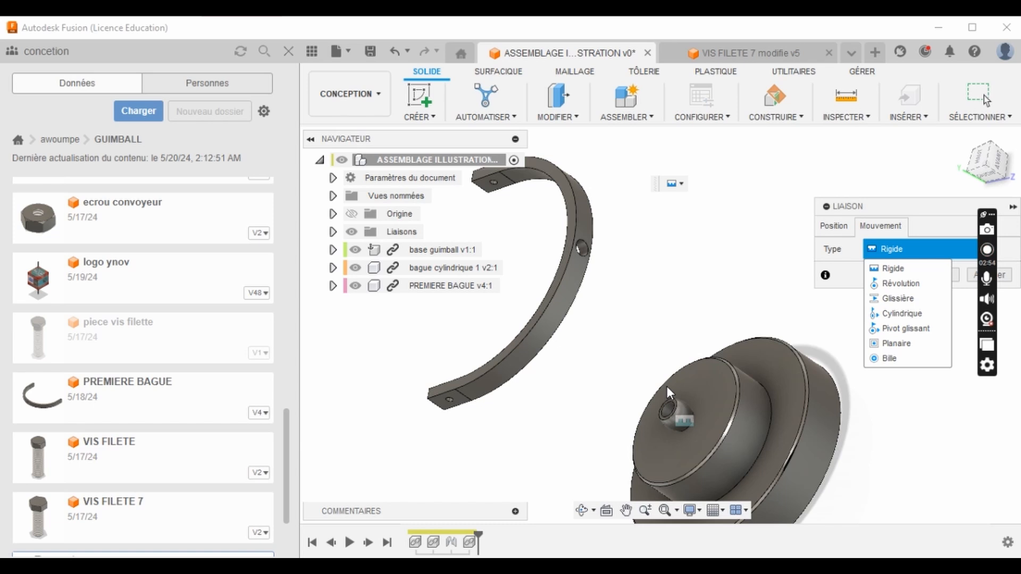
click(902, 284)
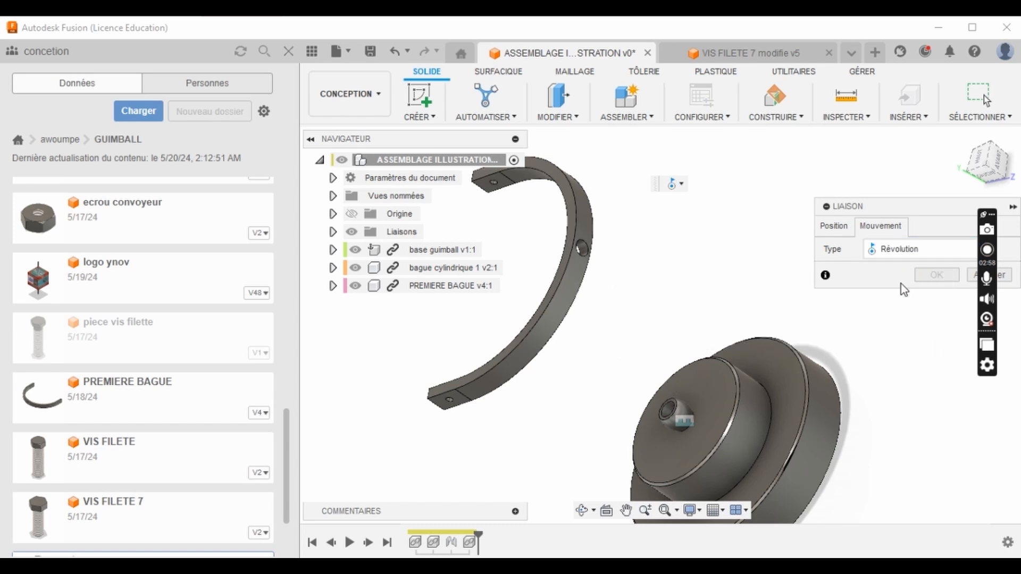
- Snap the joint's first component to the hole in the middle of PREMIERE BAGUE's outer face
click(831, 226)
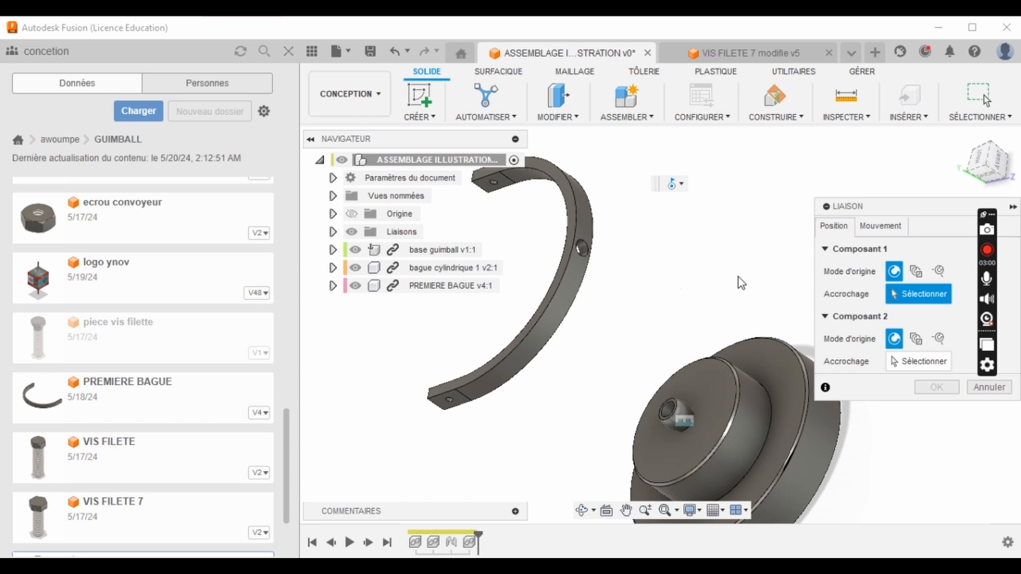
scroll(571, 250, up, 5)
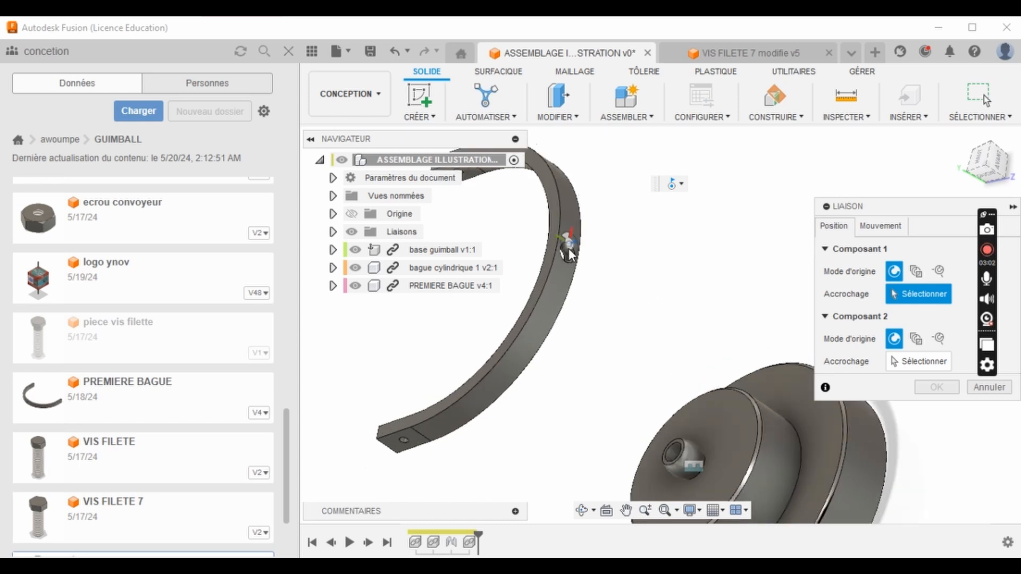
scroll(577, 263, up, 3)
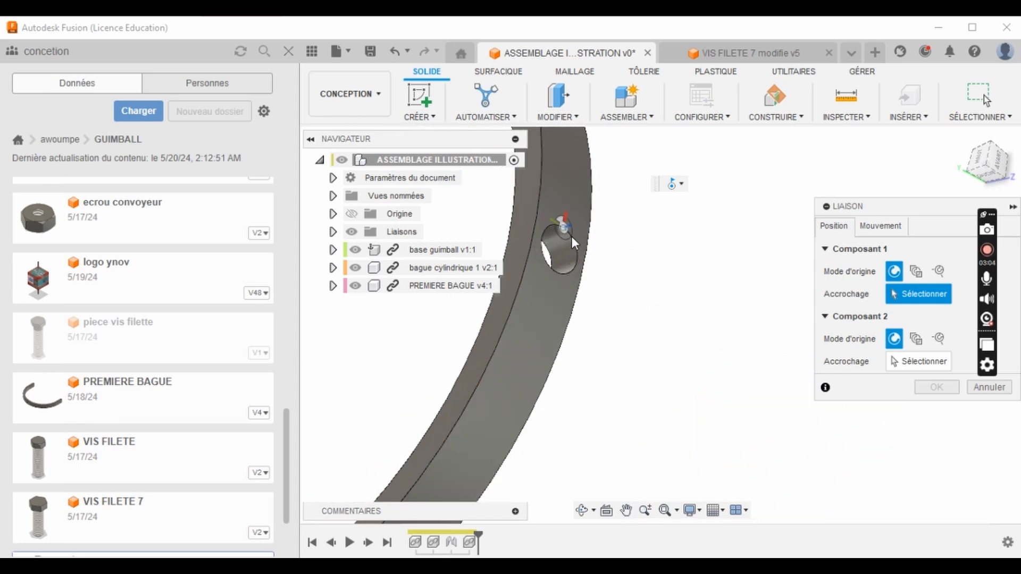
click(575, 242)
- Snap the joint's second component to the cylindrical ring's upper hole and create the joint at 90 degrees with zero X and Y offsets
scroll(575, 239, down, 5)
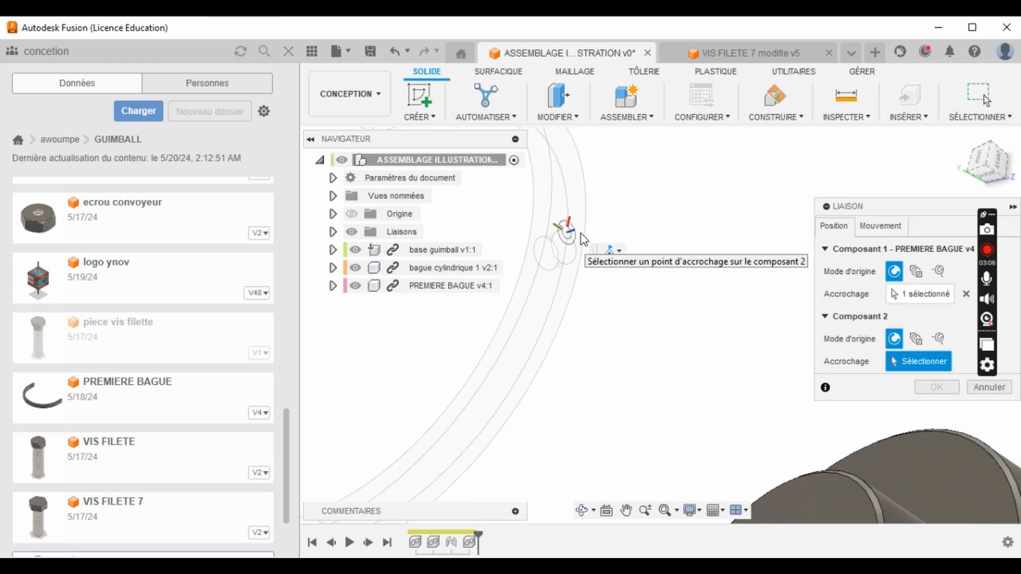
scroll(665, 420, up, 3)
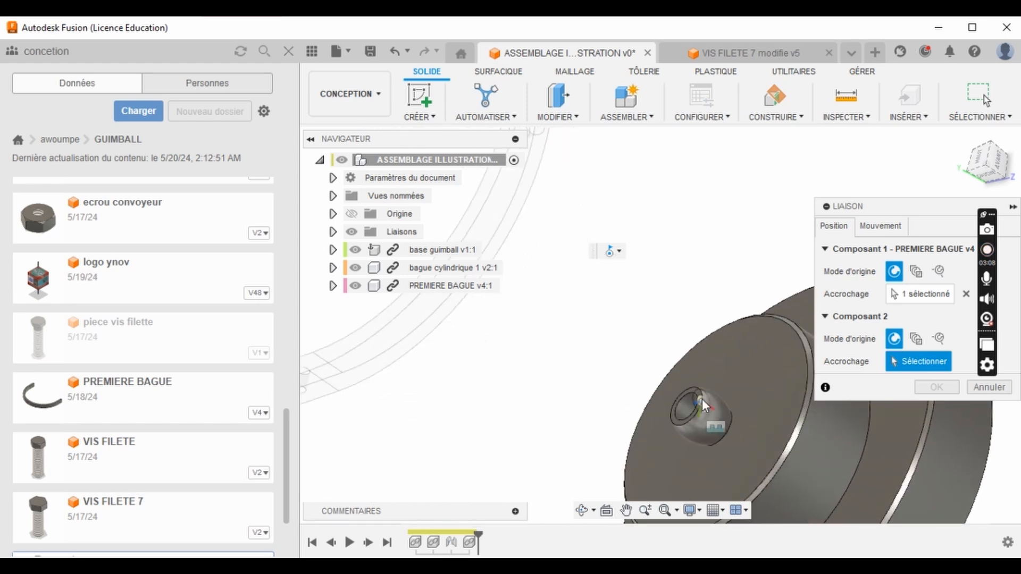
scroll(687, 413, up, 3)
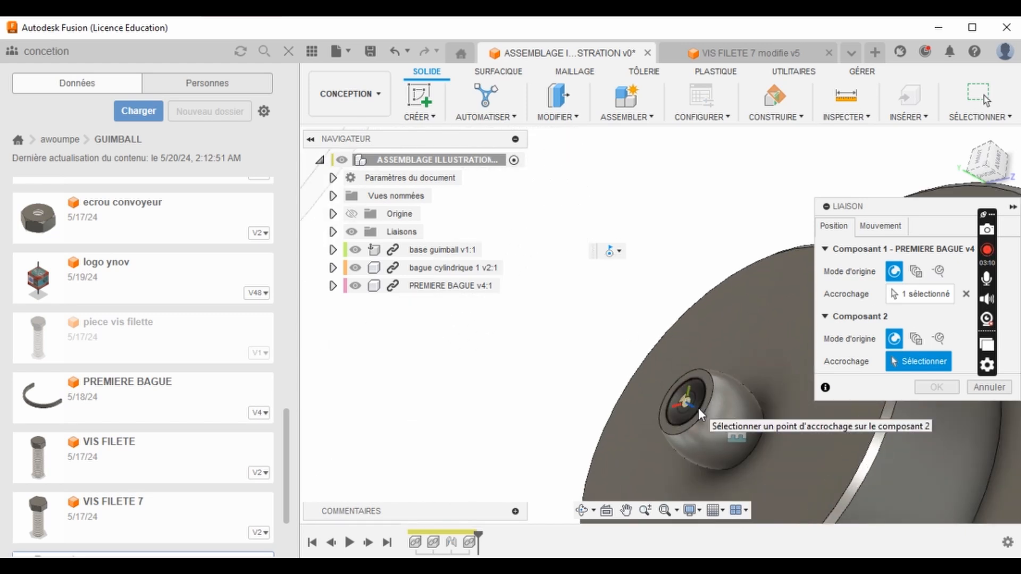
click(697, 408)
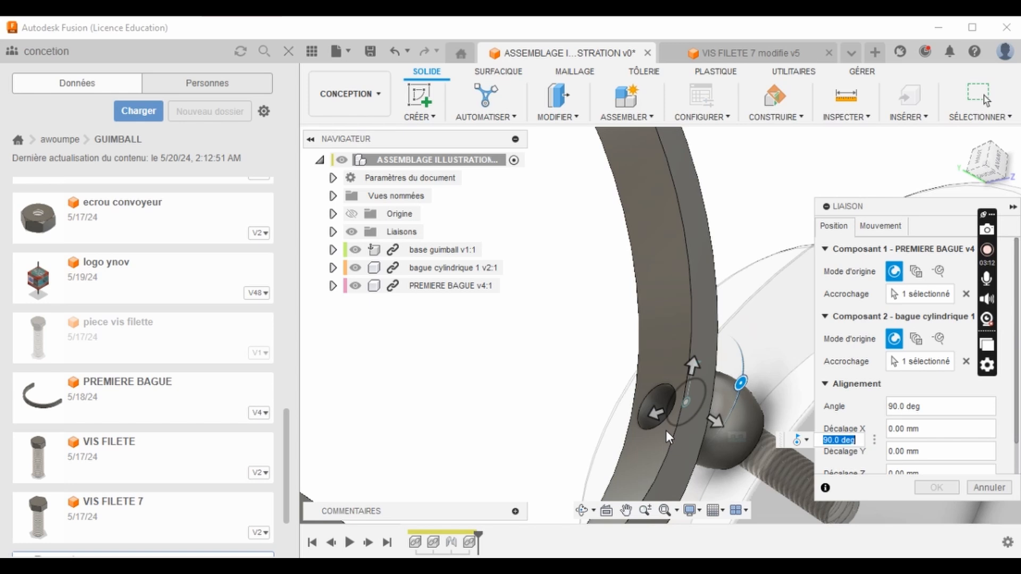
scroll(637, 342, down, 5)
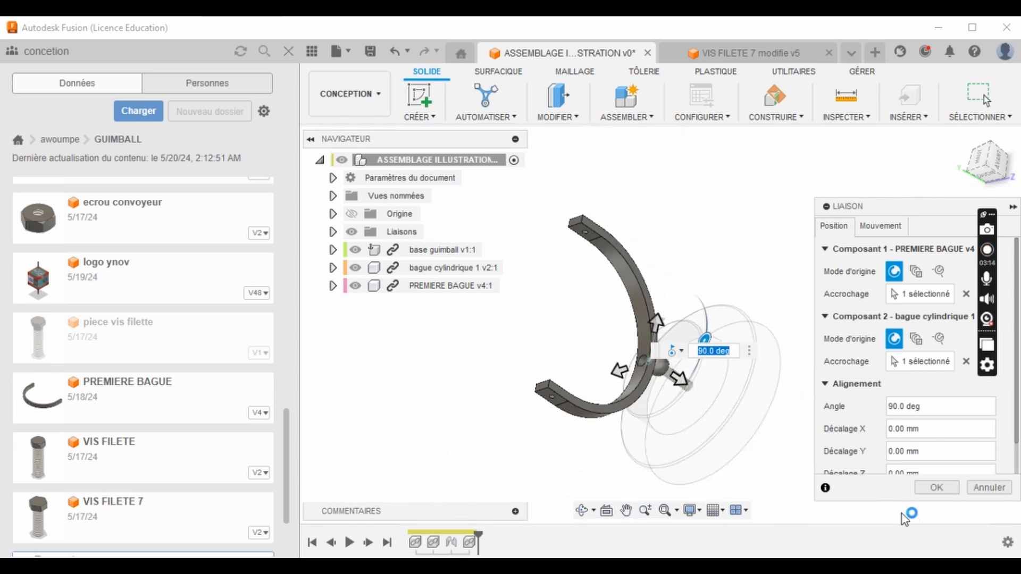
click(936, 487)
scroll(646, 361, up, 3)
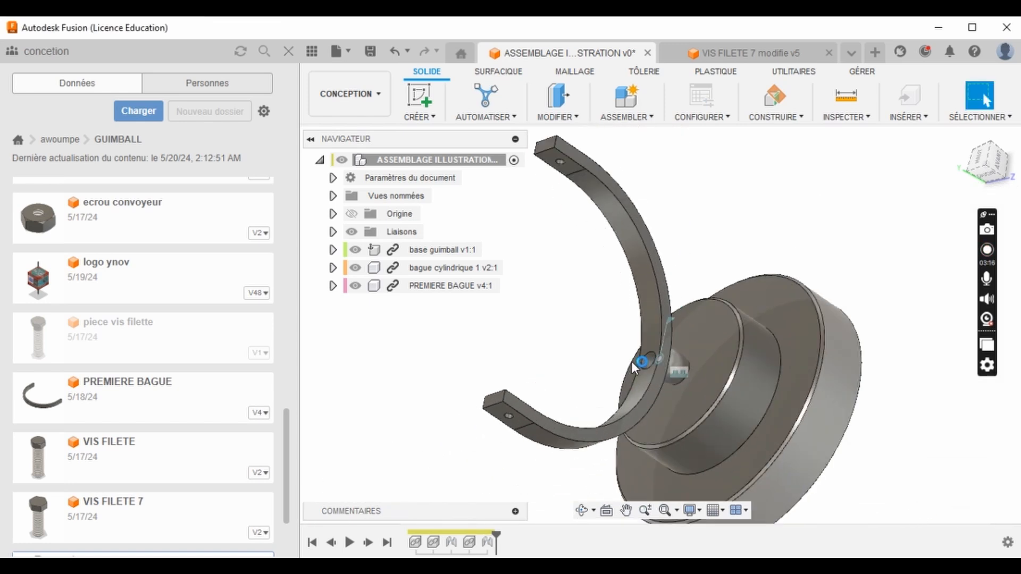
click(581, 510)
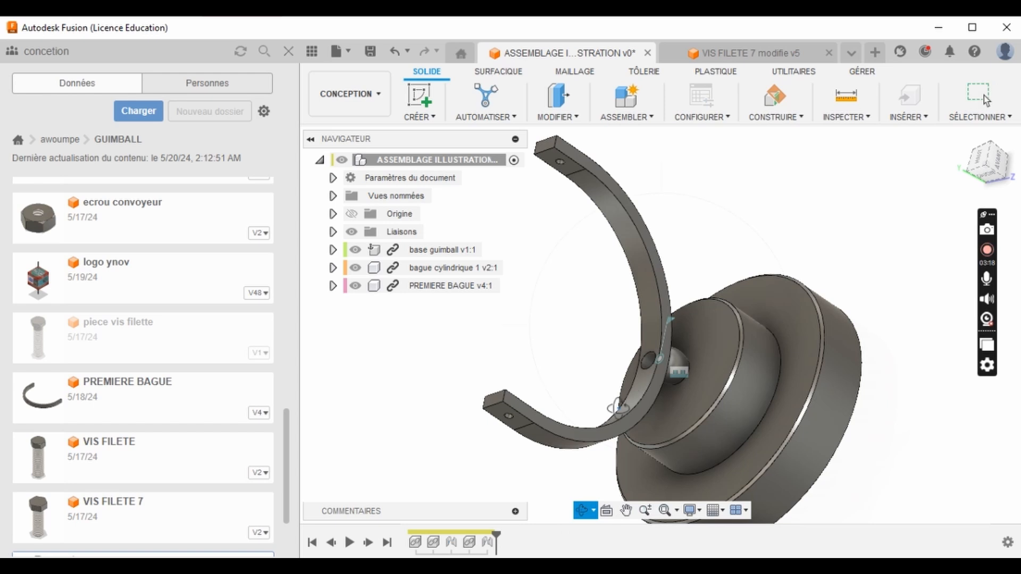
drag(638, 319, 611, 372)
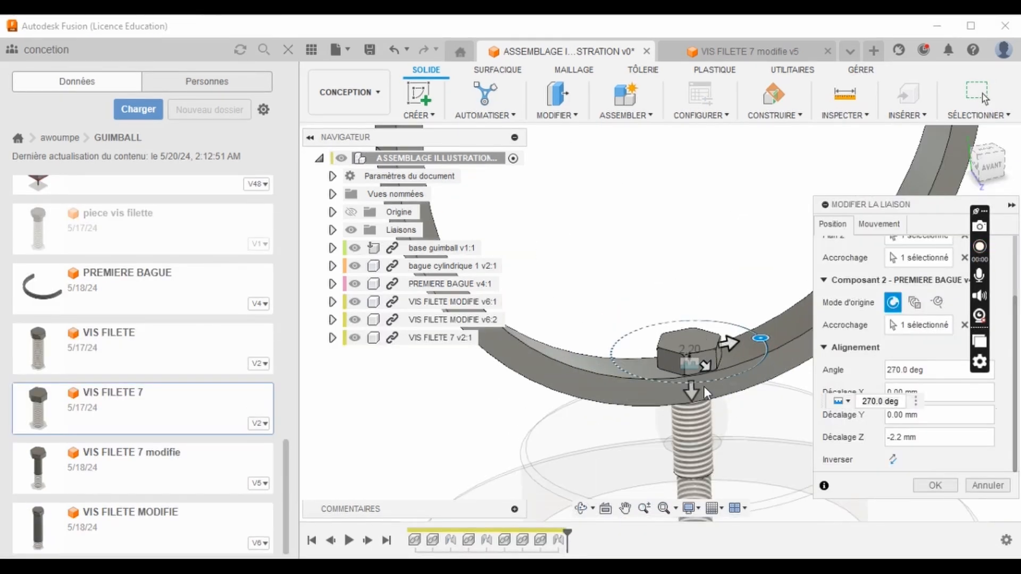
- Check the VIS FILETE 7 screw's seating in PREMIERE BAGUE, and confirm its joint at 270 degrees with a Z offset of -2.2 mm
scroll(703, 386, up, 5)
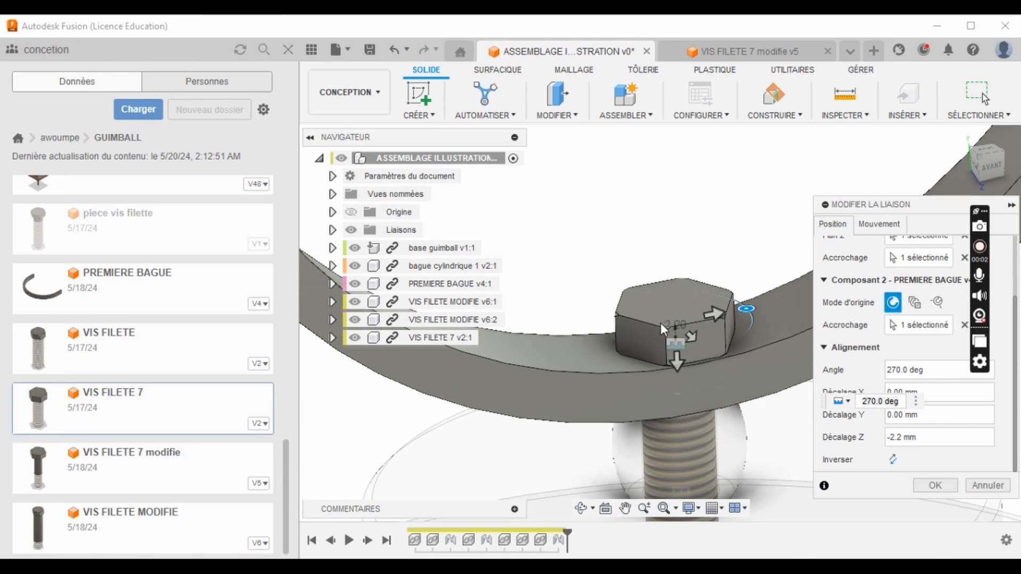
scroll(689, 356, up, 2)
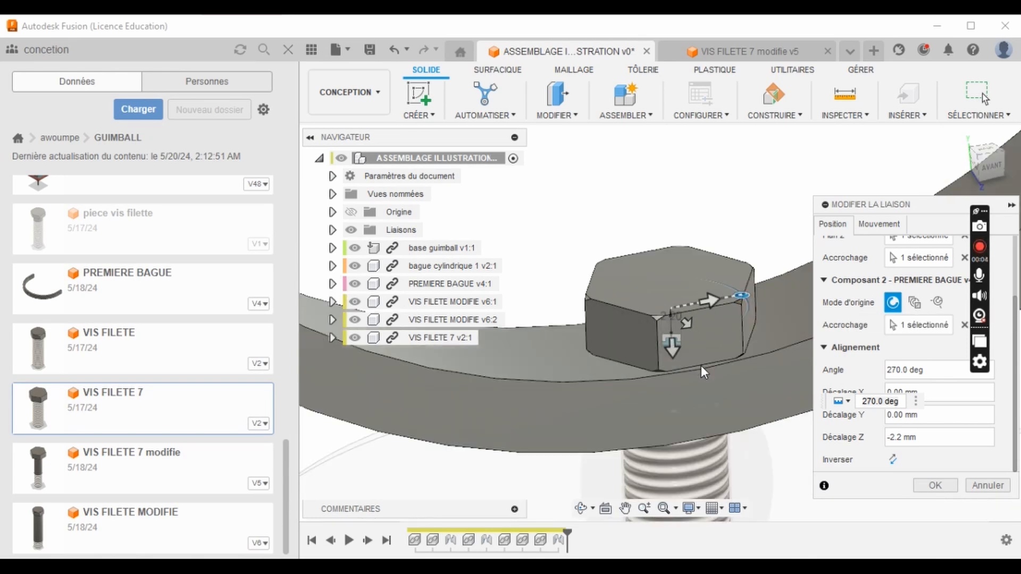
scroll(665, 212, down, 3)
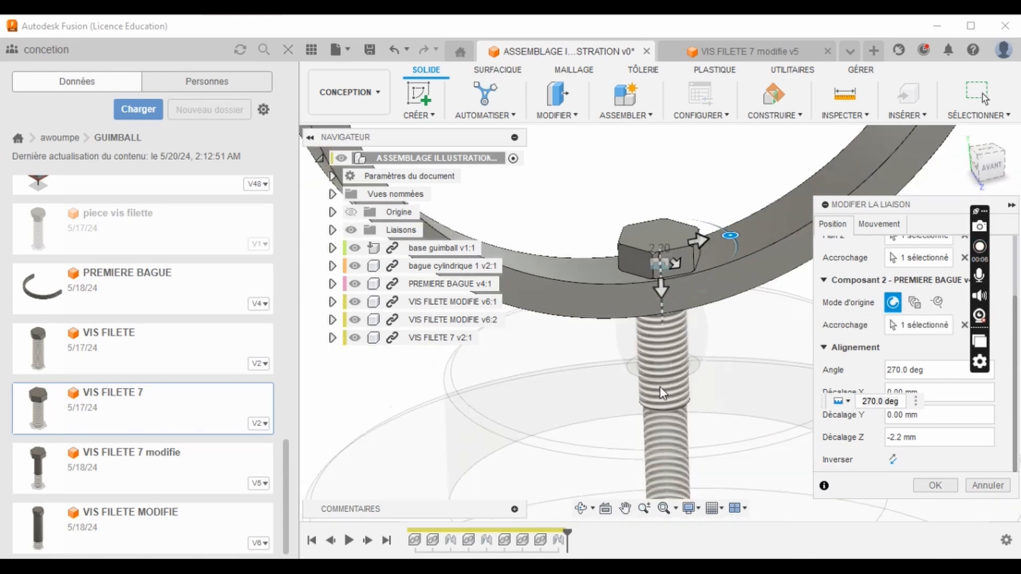
scroll(669, 362, up, 2)
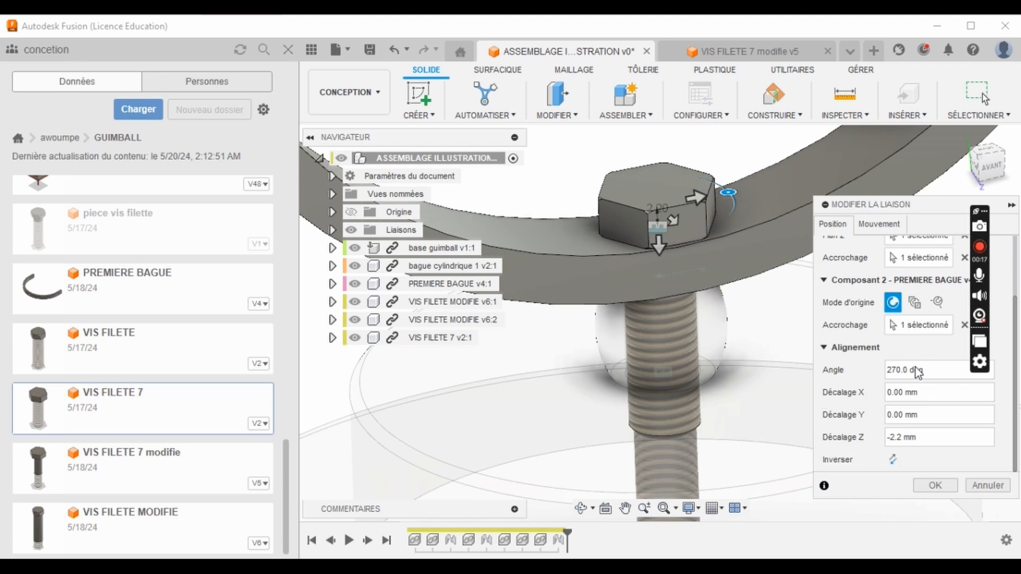
scroll(664, 243, up, 3)
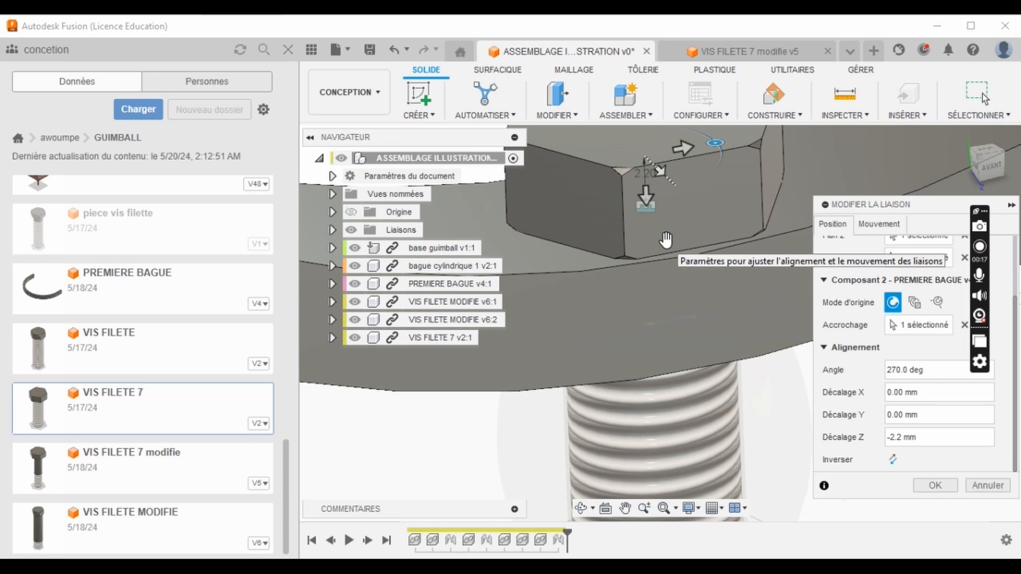
scroll(668, 258, up, 2)
scroll(668, 259, down, 2)
click(890, 437)
text(-)
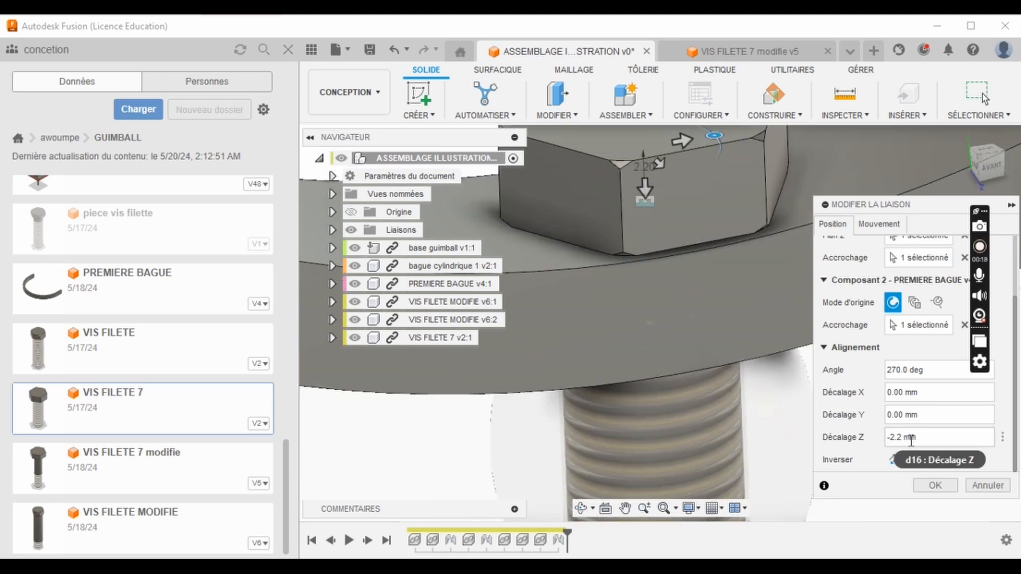
click(934, 487)
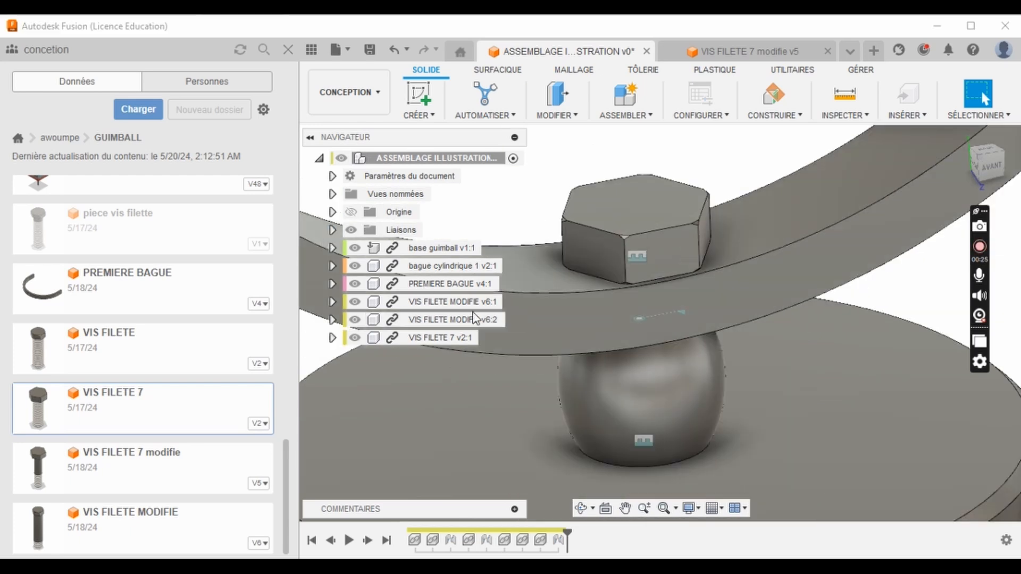
- Animate the revolute joint between PREMIERE BAGUE and the cylindrical ring
click(333, 230)
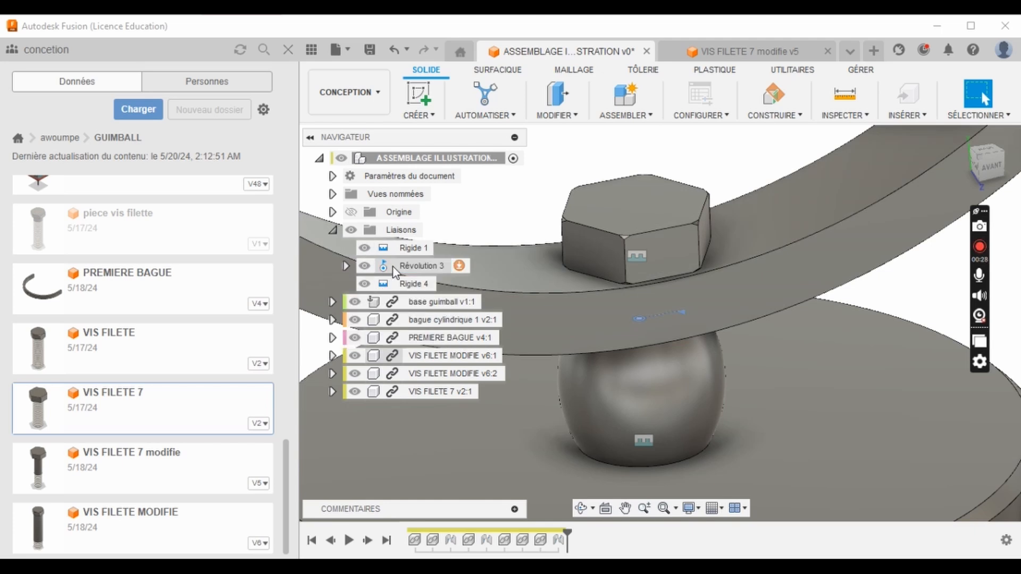
right_click(394, 271)
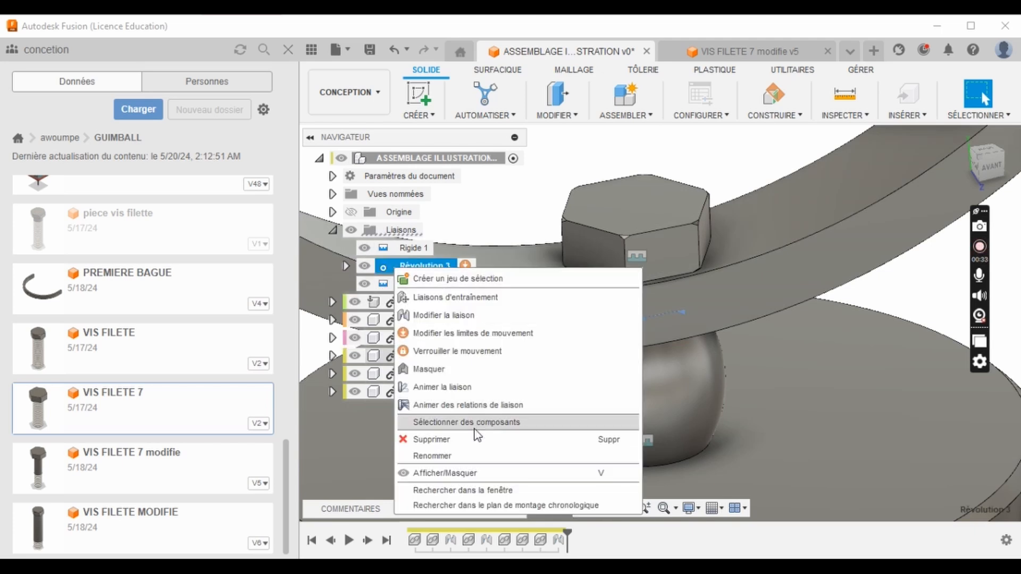
click(482, 388)
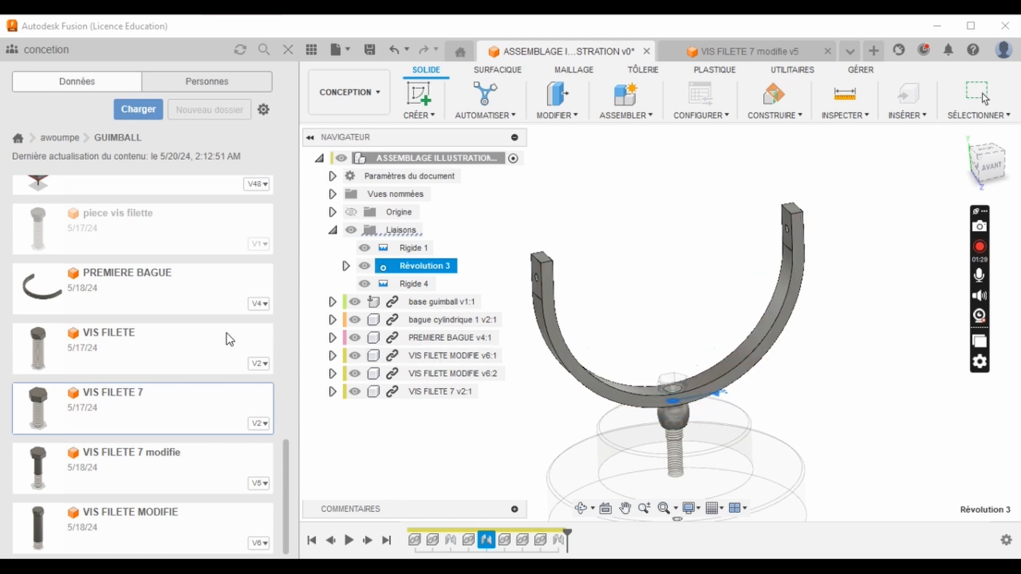
- Browse back to the start of the GUIMBALL folder and examine the complete Assemblage GUIMBALL assembly up close
scroll(53, 215, up, 10)
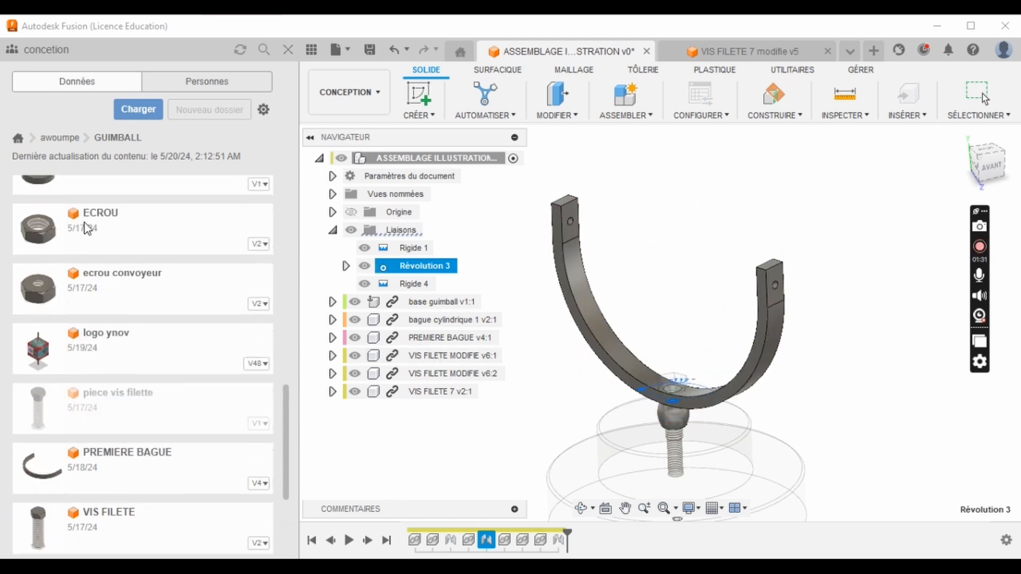
scroll(109, 246, up, 4)
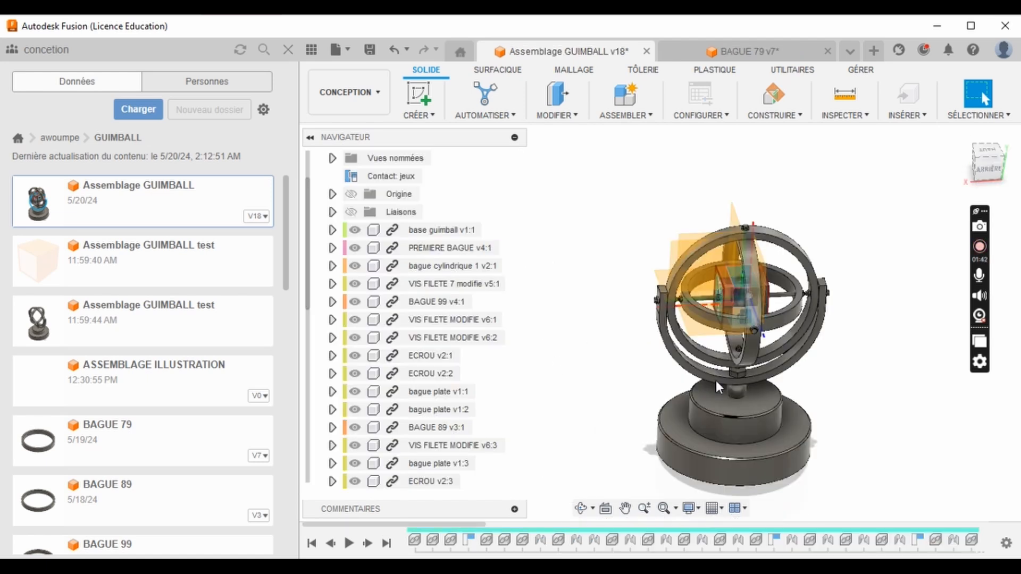
scroll(755, 368, up, 3)
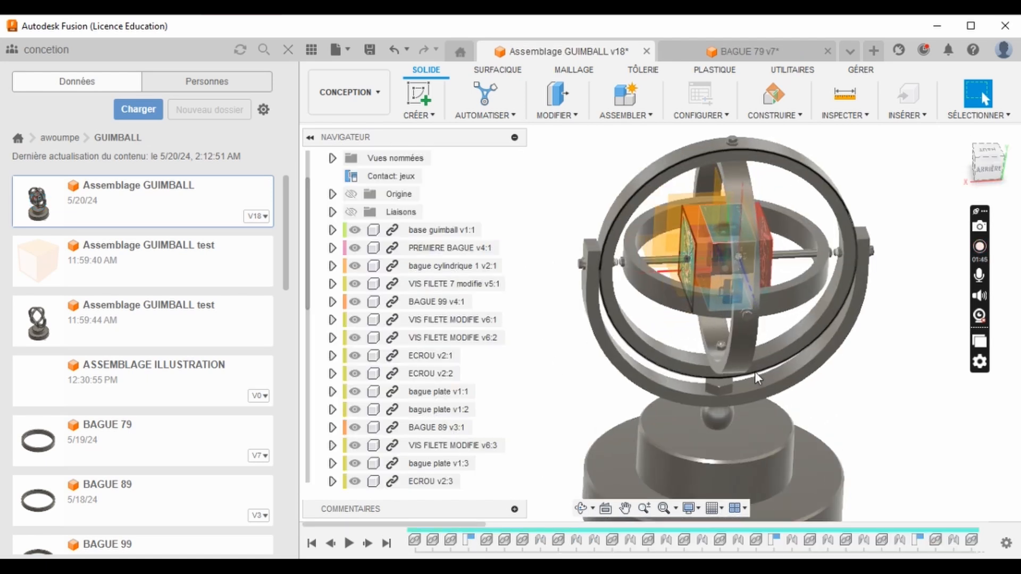
- Examine how the gimbal's rings, central cube and base fit together in the complete assembly
scroll(755, 375, up, 2)
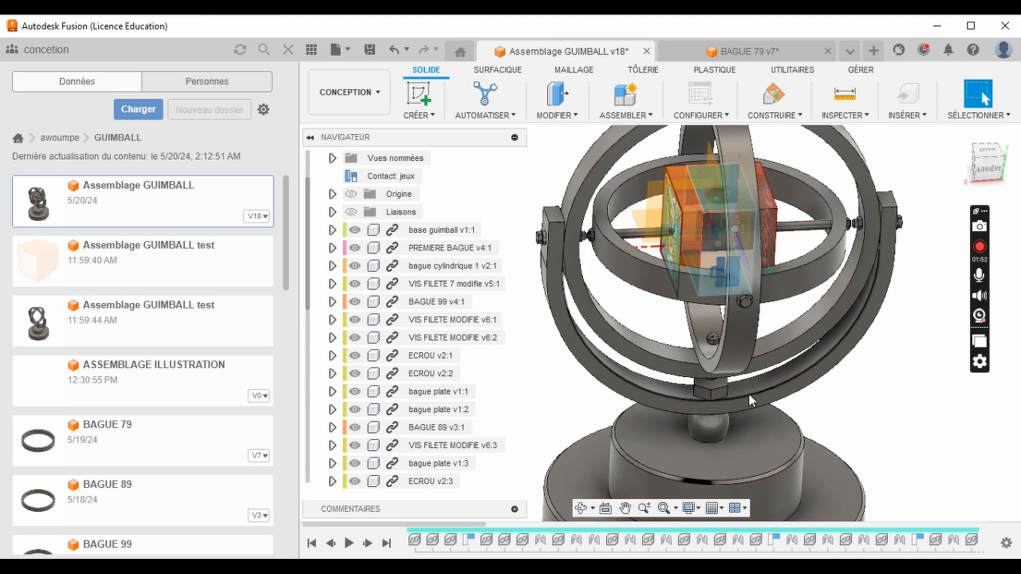
scroll(749, 394, down, 5)
scroll(765, 429, up, 3)
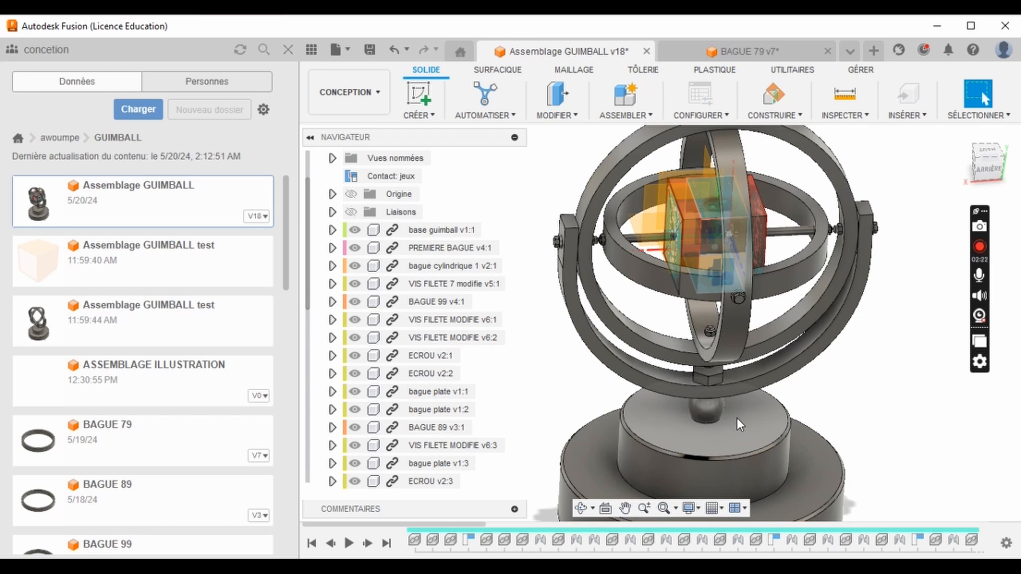
scroll(741, 462, down, 2)
scroll(681, 270, up, 2)
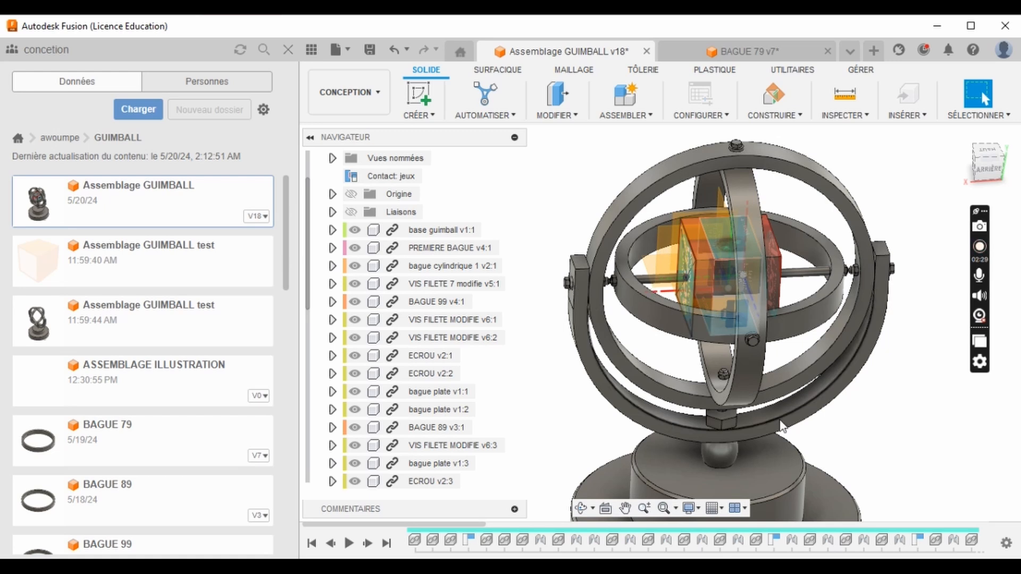
- Review the assembly's component list from base guimball down to the last ECROU
scroll(430, 373, down, 3)
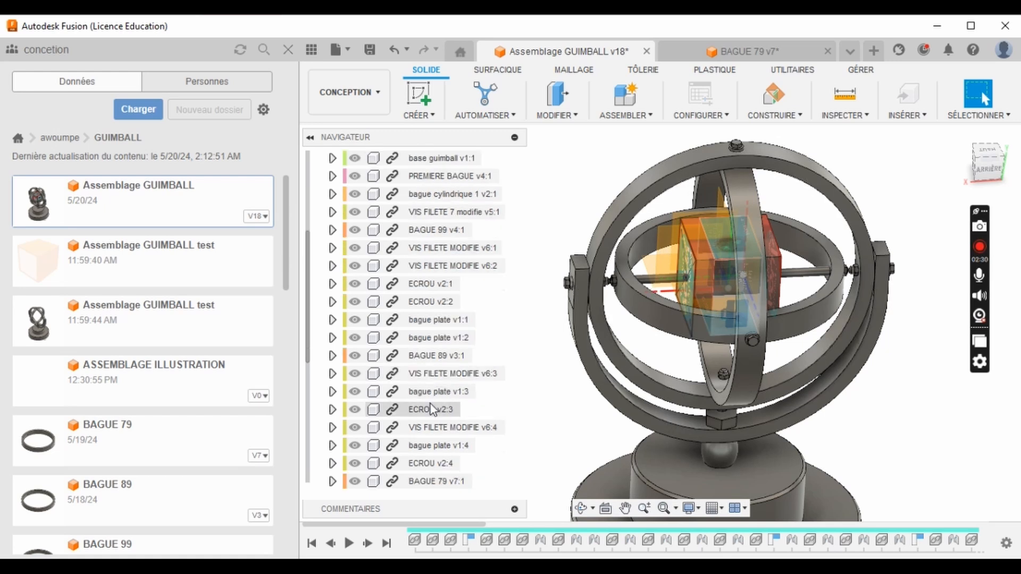
scroll(431, 407, down, 2)
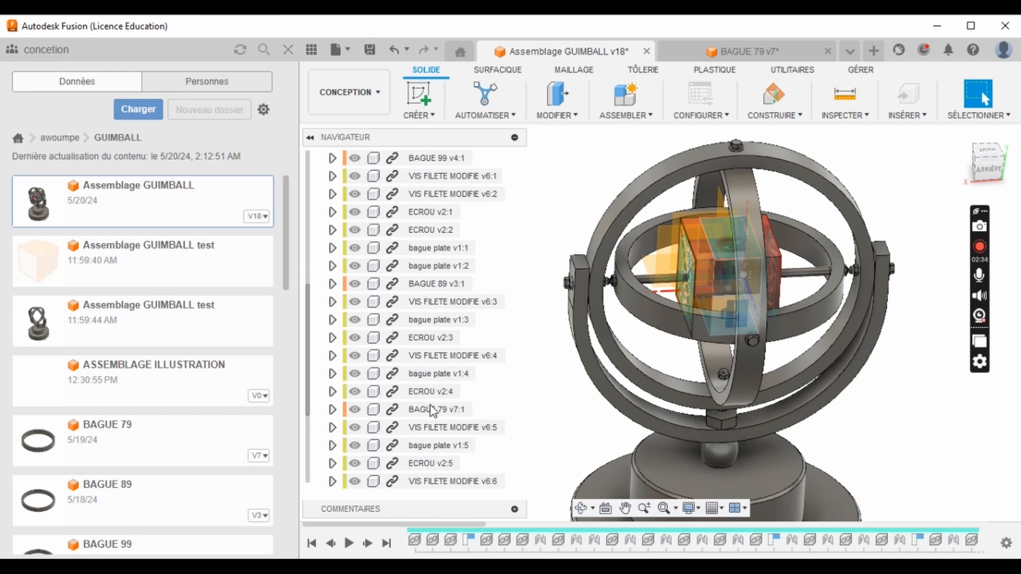
scroll(436, 428, down, 3)
scroll(437, 432, down, 1)
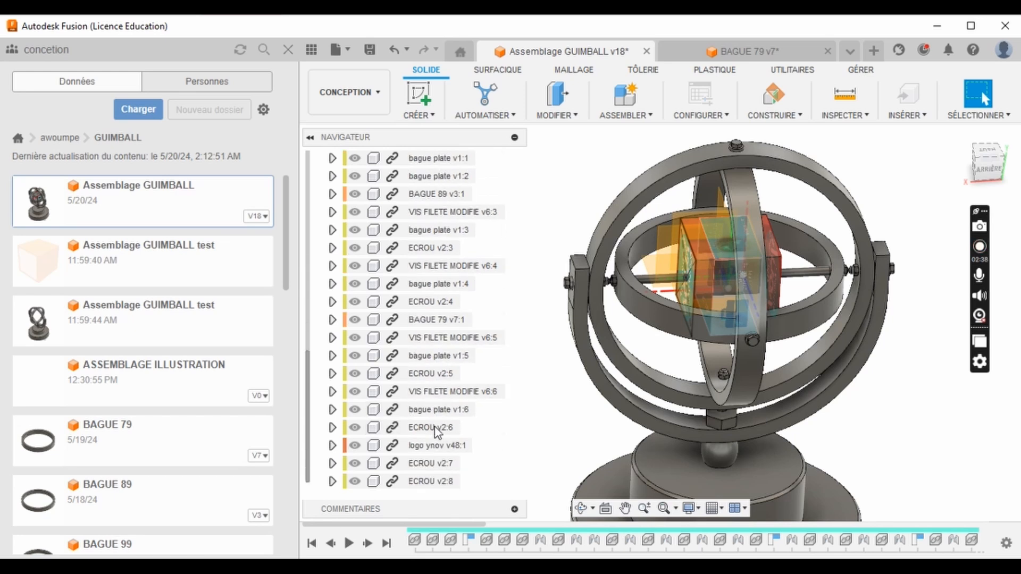
scroll(436, 432, up, 10)
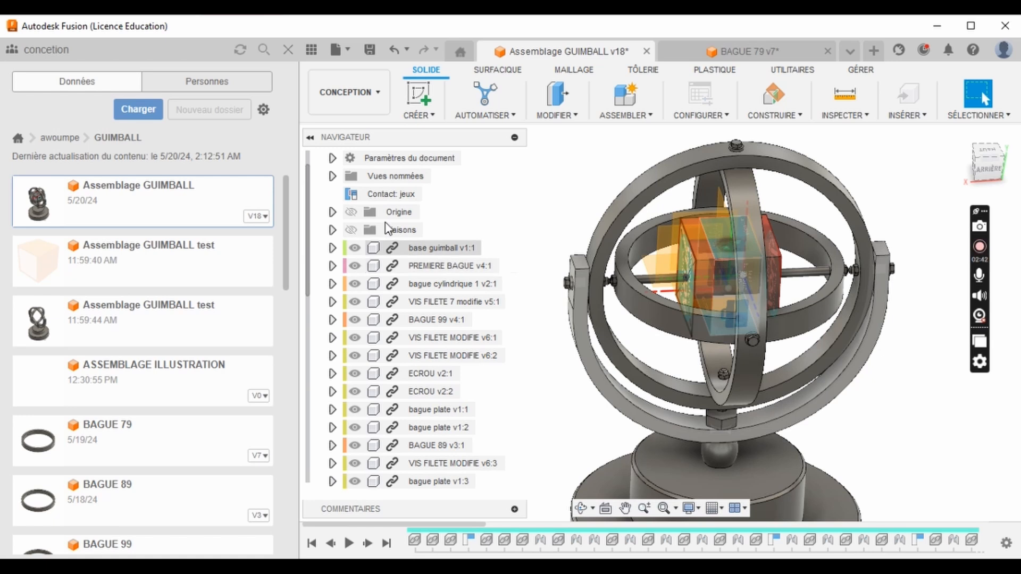
scroll(386, 222, down, 1)
scroll(391, 227, down, 6)
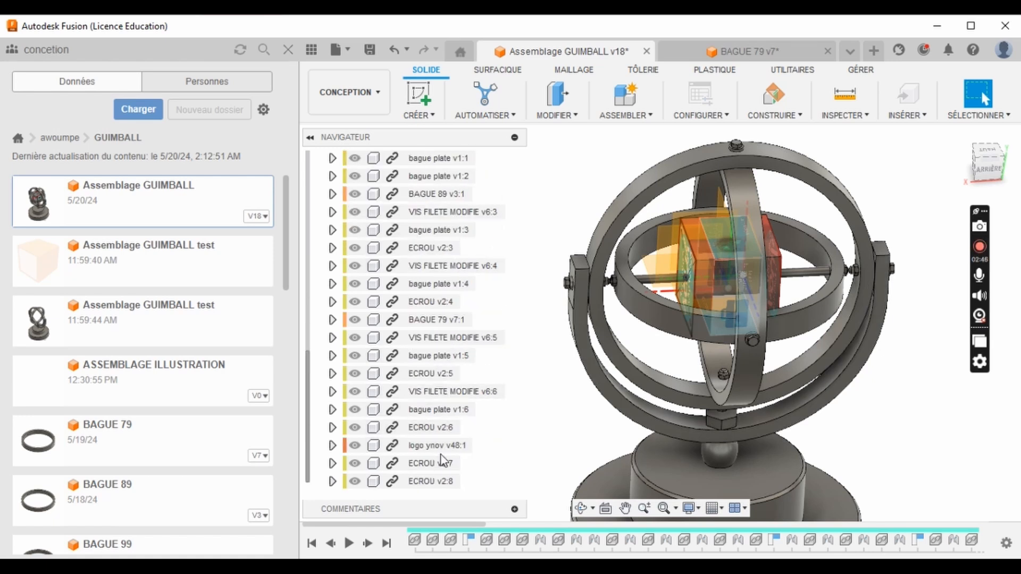
- Open the last motion link in the timeline, which couples Révolution 16 and Révolution 38, and start its animation
scroll(1003, 509, up, 1)
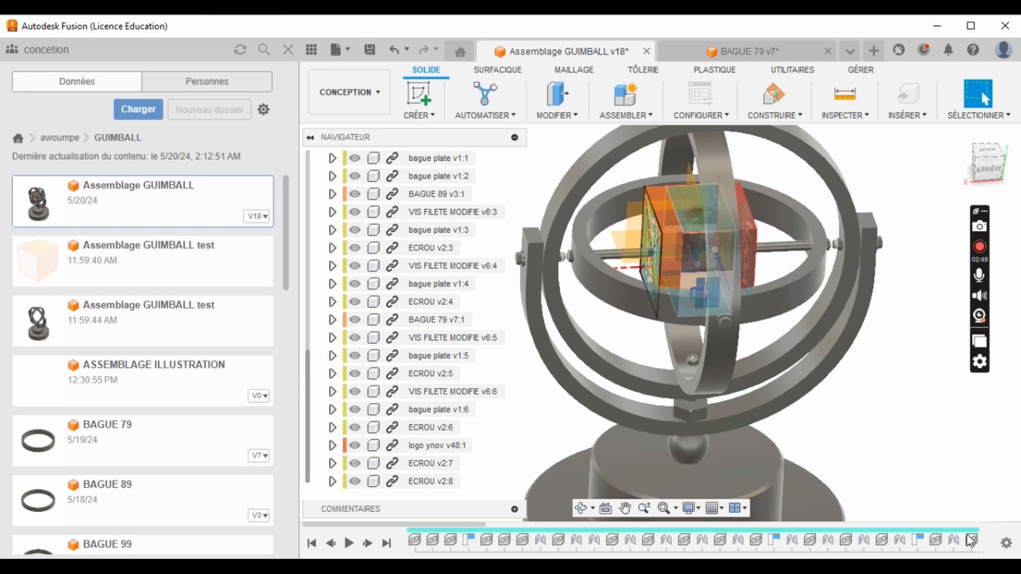
scroll(971, 541, down, 4)
scroll(981, 547, down, 4)
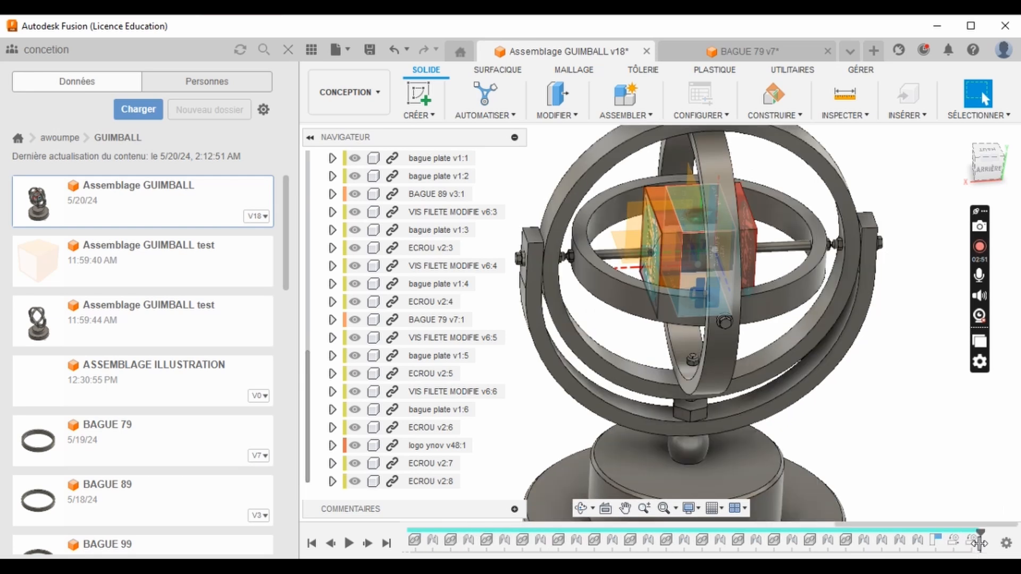
scroll(887, 349, up, 4)
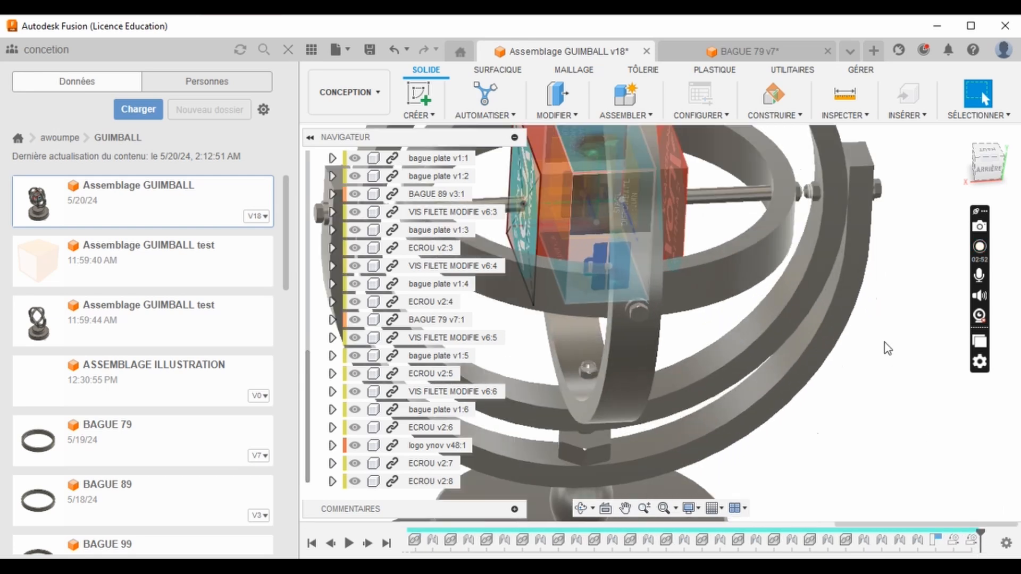
scroll(889, 376, down, 8)
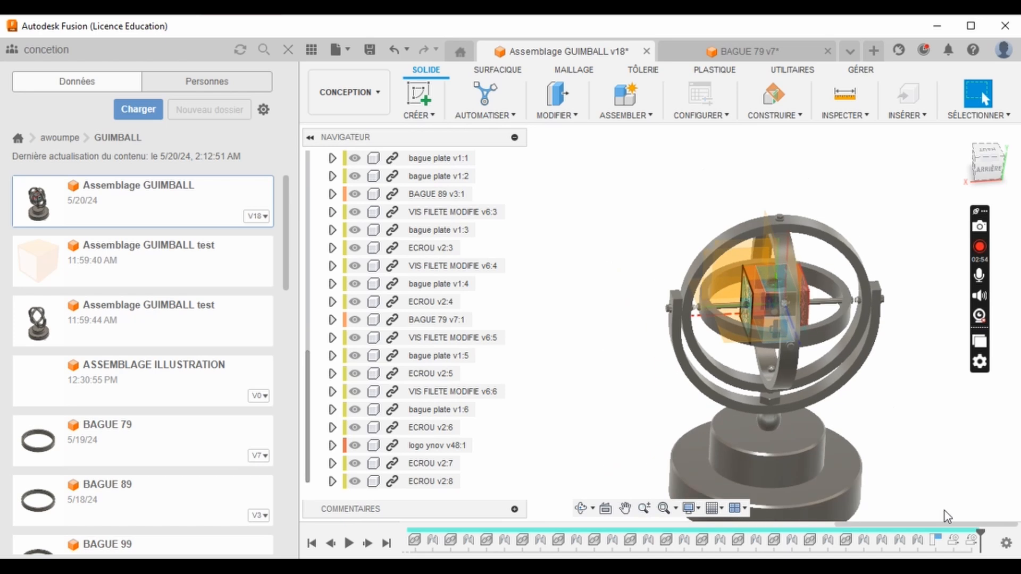
right_click(972, 540)
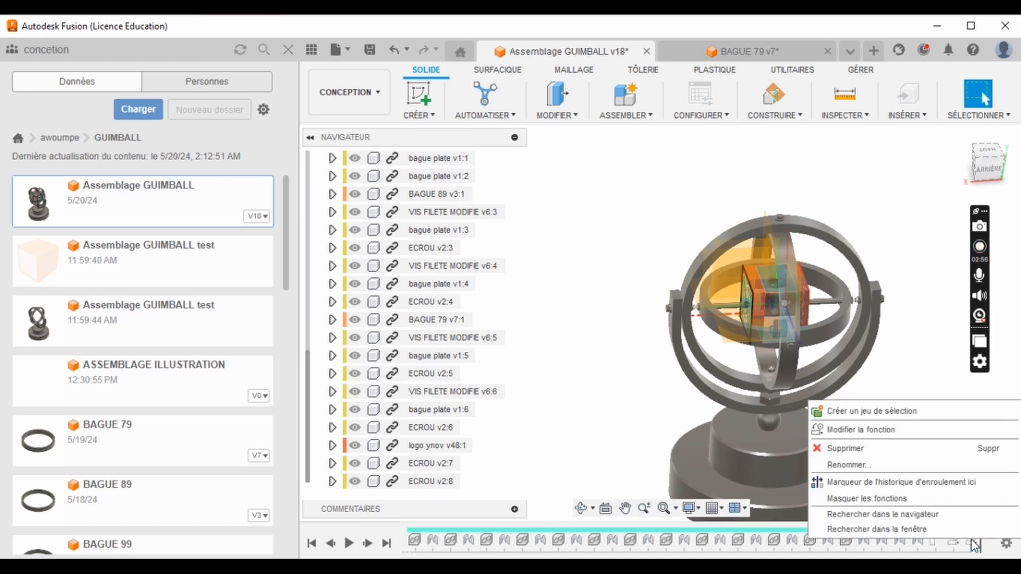
click(940, 430)
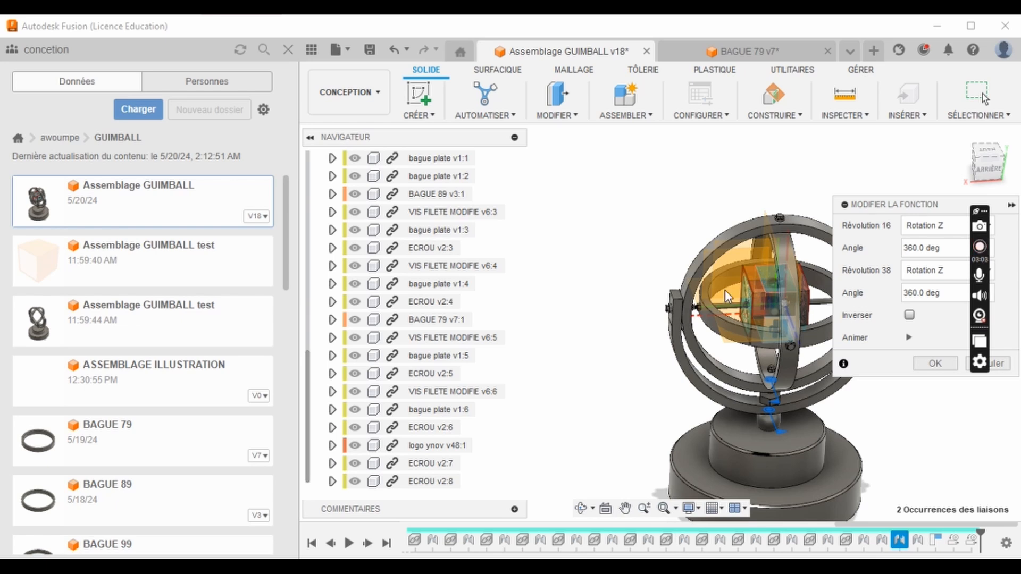
scroll(640, 288, down, 3)
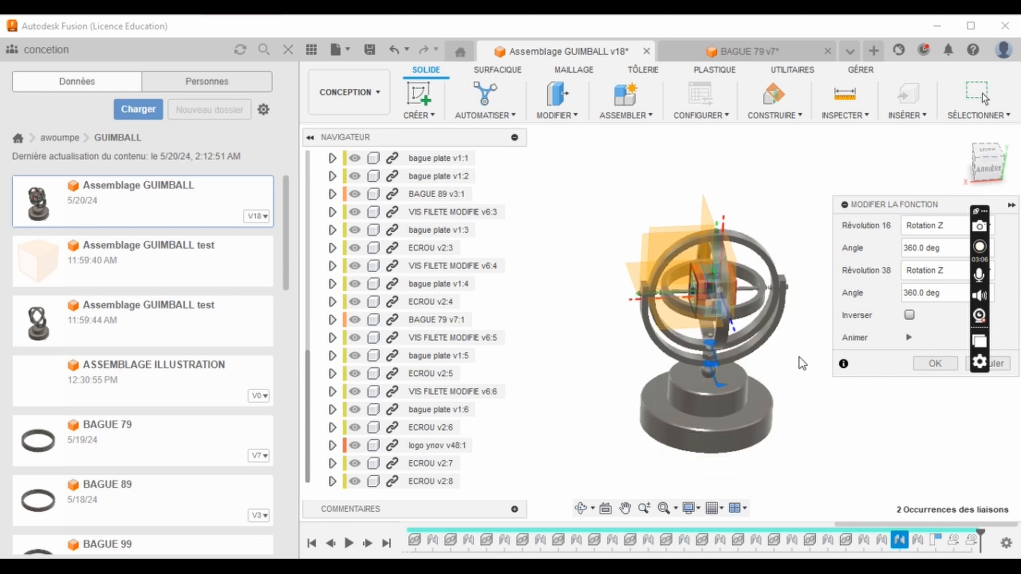
scroll(679, 344, up, 5)
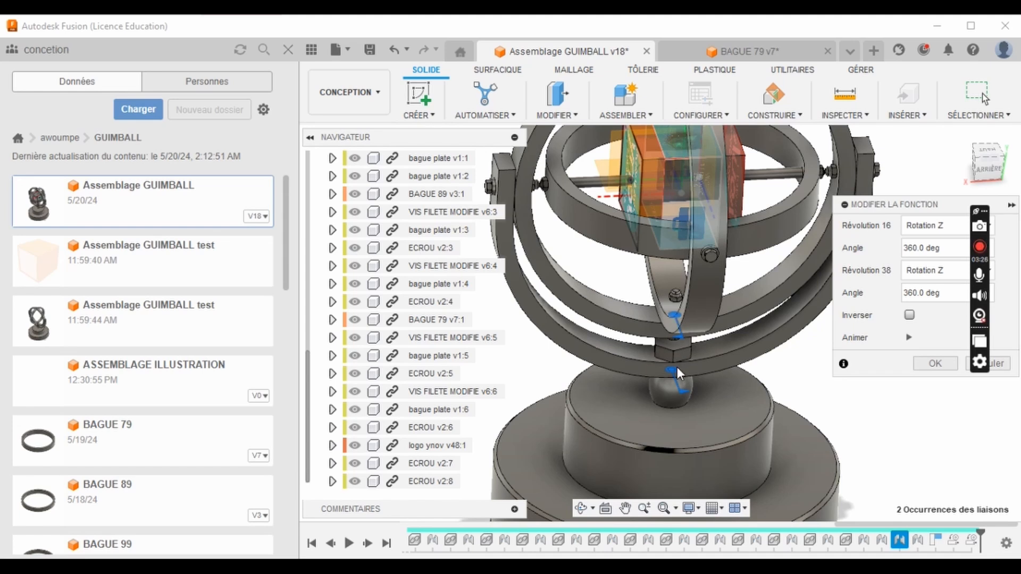
click(909, 337)
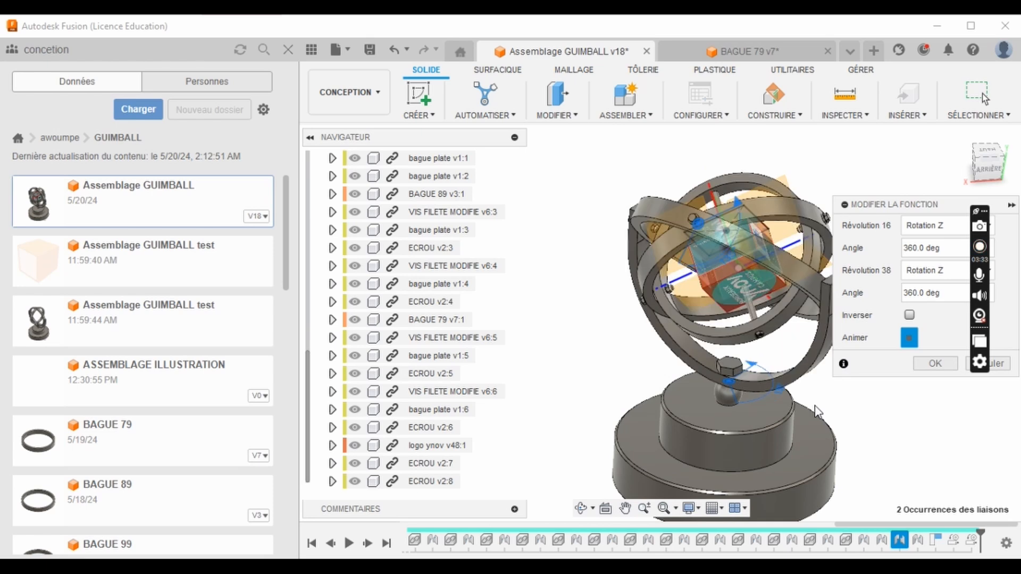
- Examine the rotating rings and the hexagonal screw on the base during the animation, and close the motion link
scroll(701, 378, up, 6)
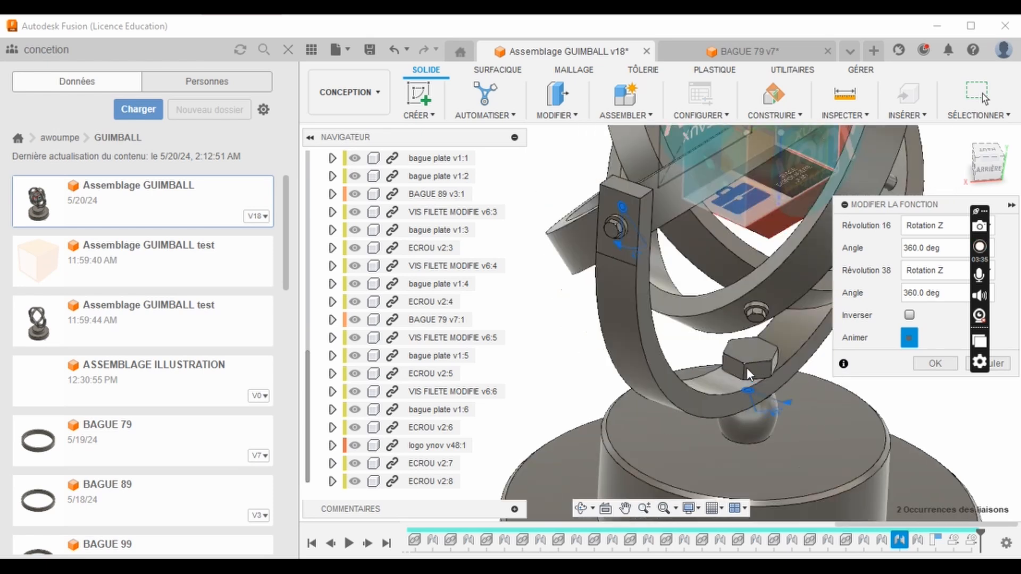
scroll(751, 380, down, 3)
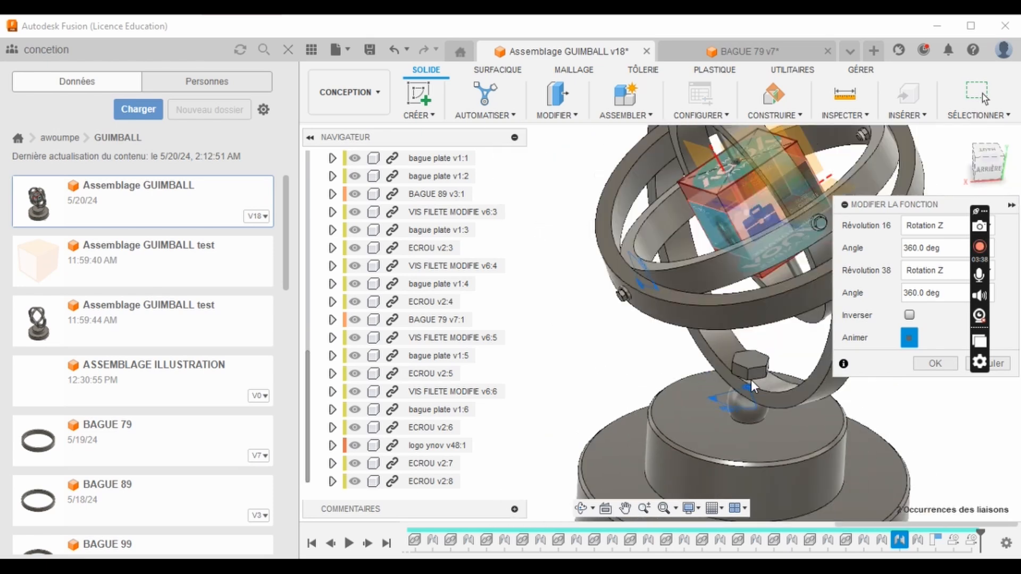
scroll(752, 368, down, 3)
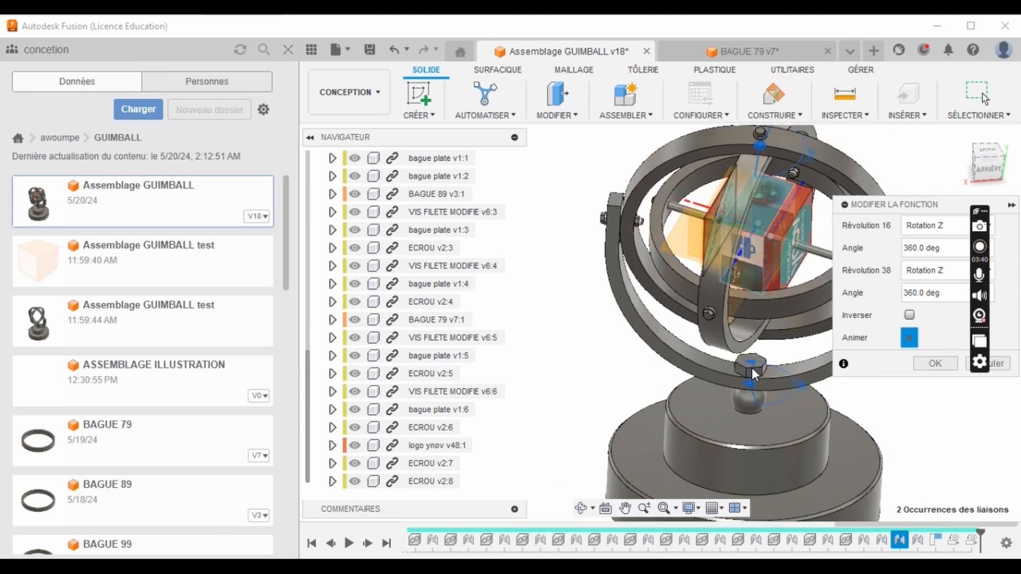
scroll(754, 371, up, 2)
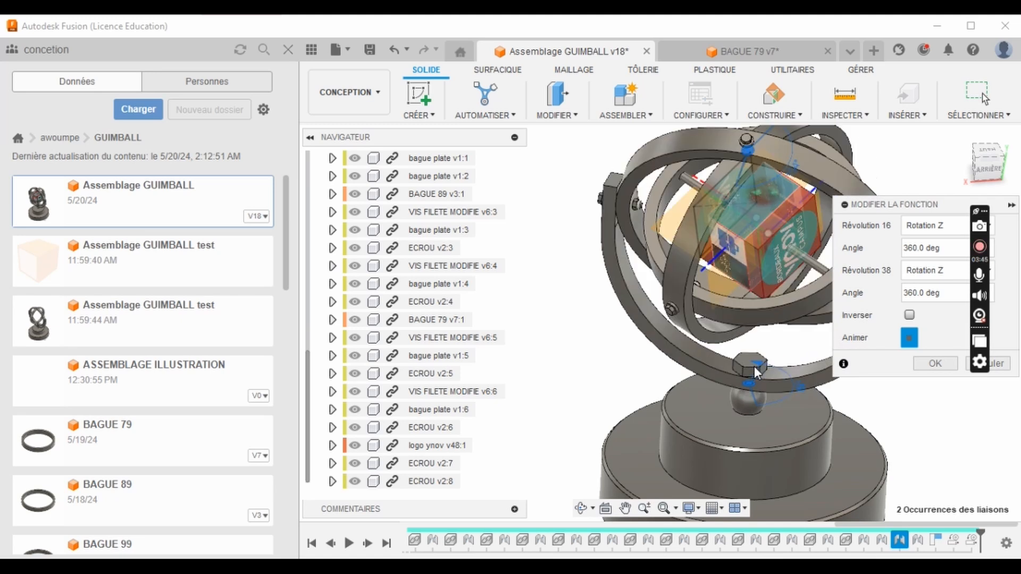
scroll(754, 366, up, 1)
scroll(754, 365, down, 1)
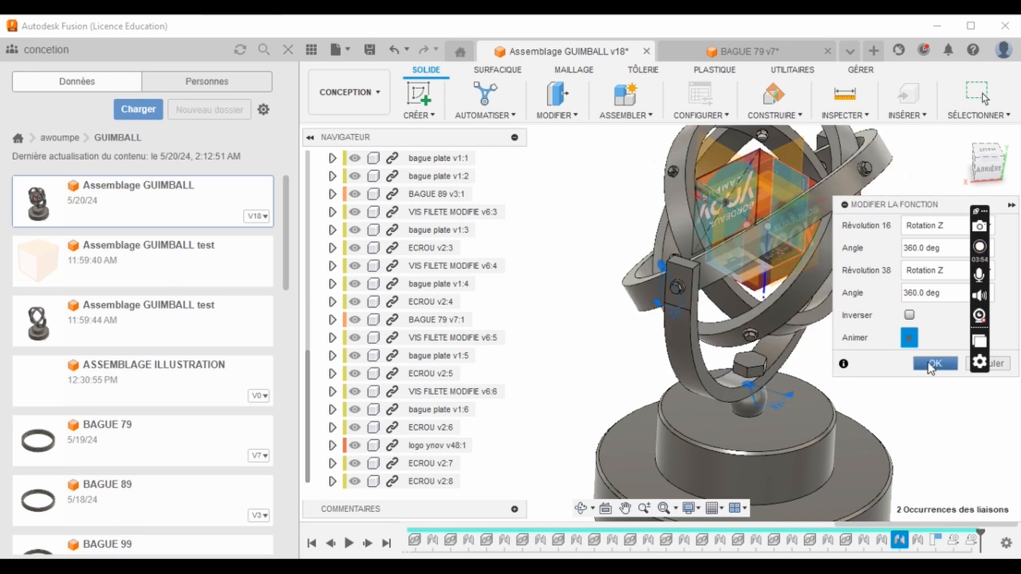
scroll(636, 391, up, 2)
scroll(636, 392, down, 4)
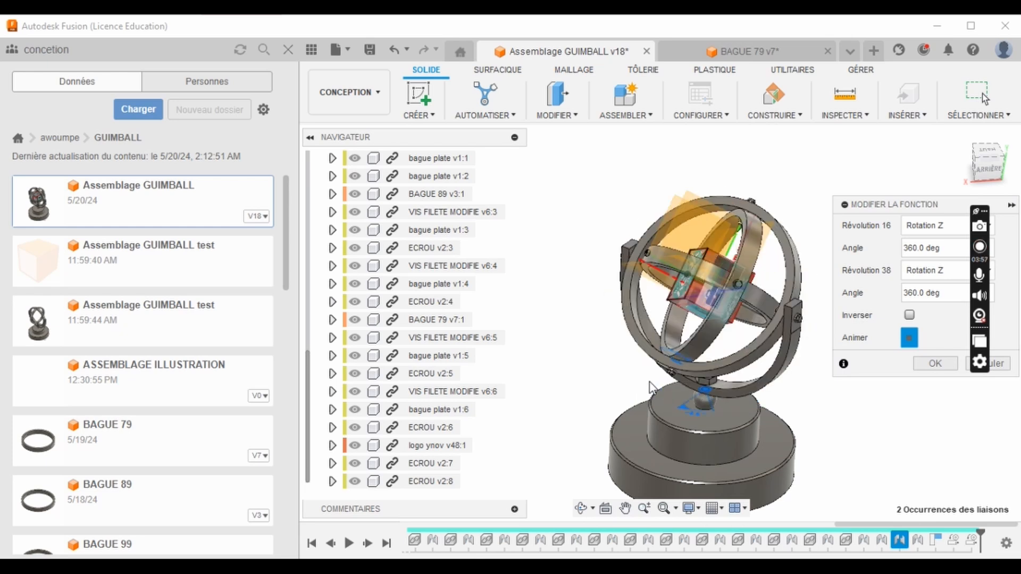
click(935, 363)
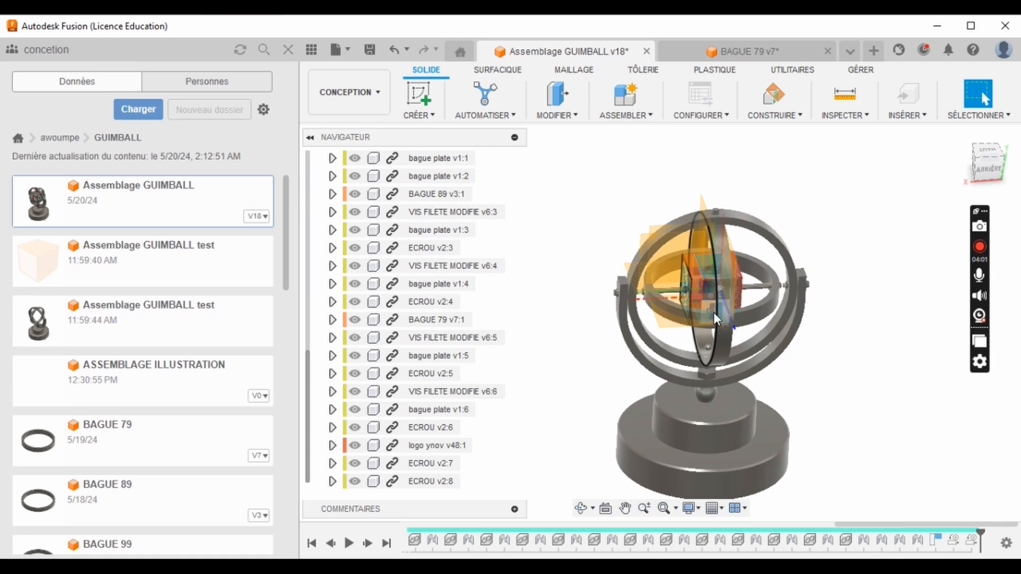
- Animate the motion link between Révolution 16 and Révolution 9, and close it to return to the assembly
scroll(738, 311, up, 1)
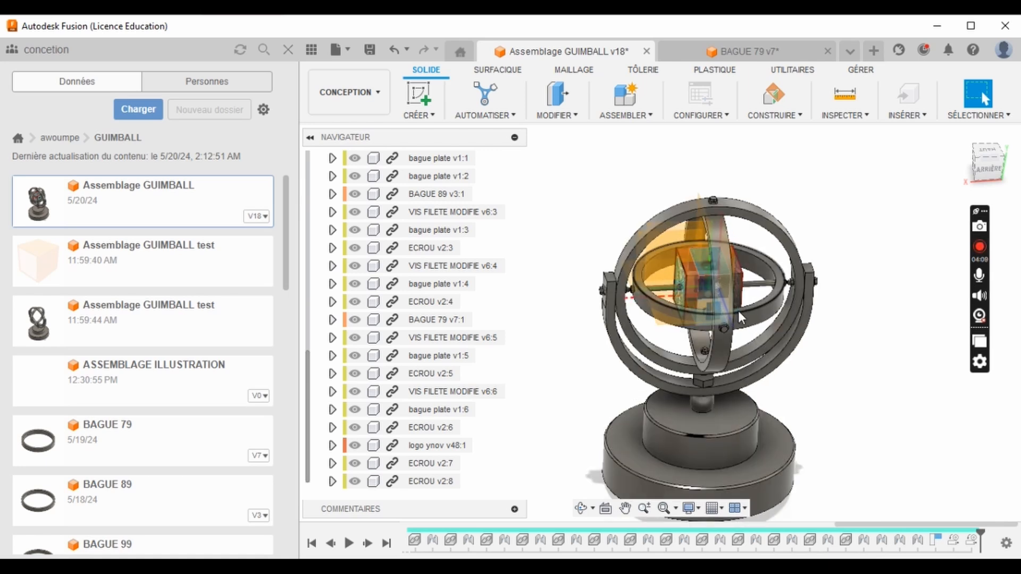
scroll(738, 312, down, 1)
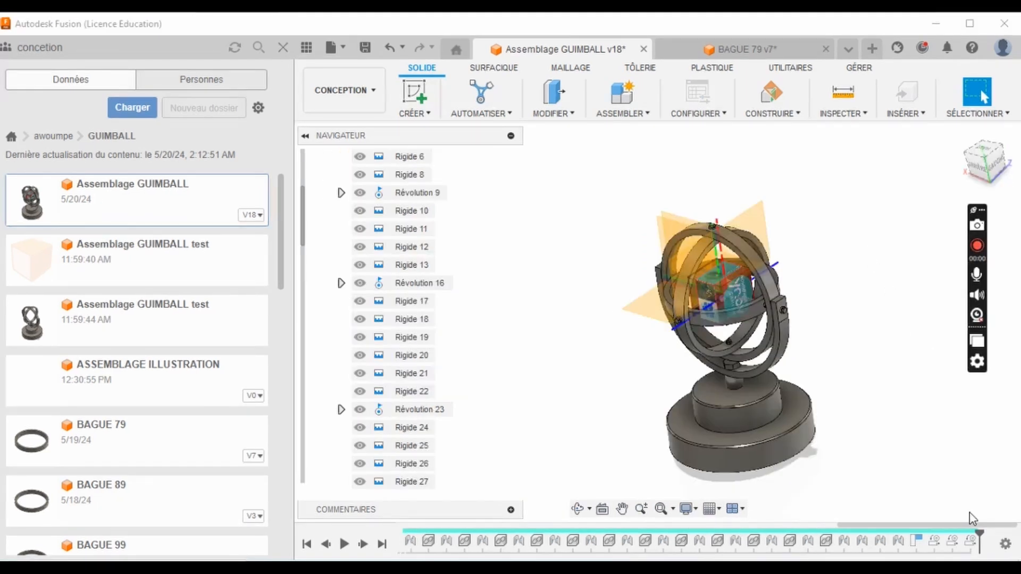
click(965, 543)
right_click(967, 543)
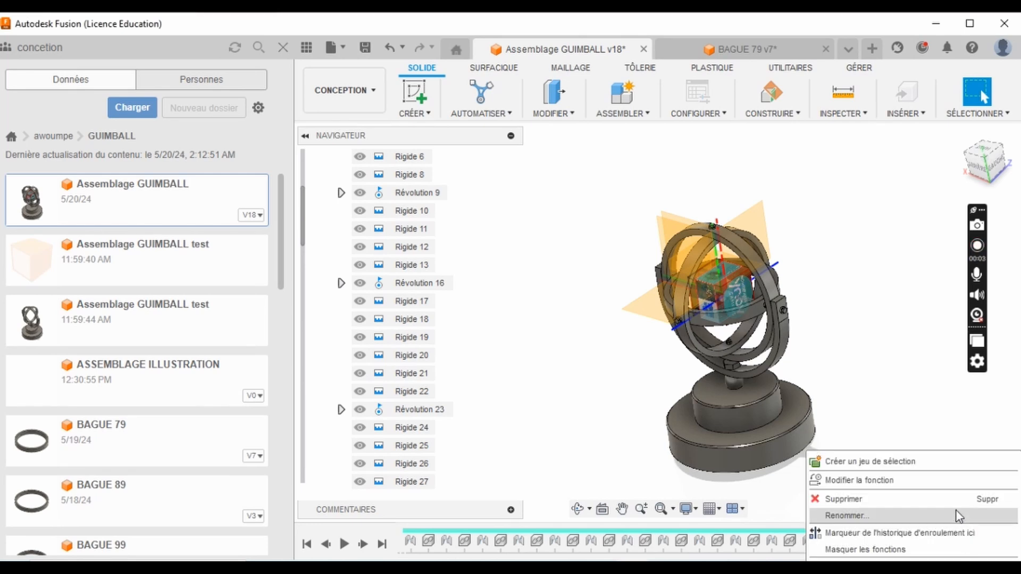
click(947, 481)
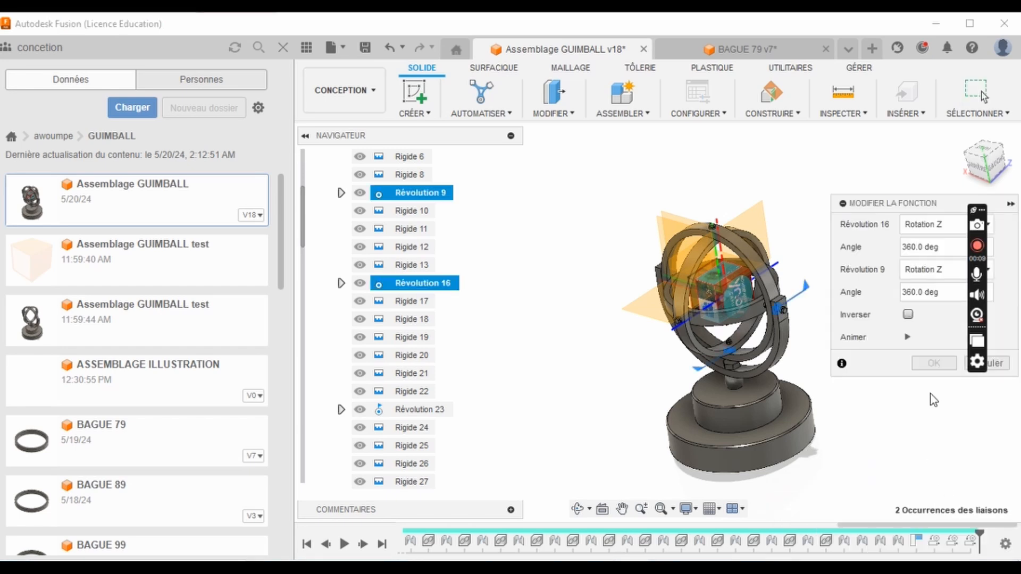
click(907, 343)
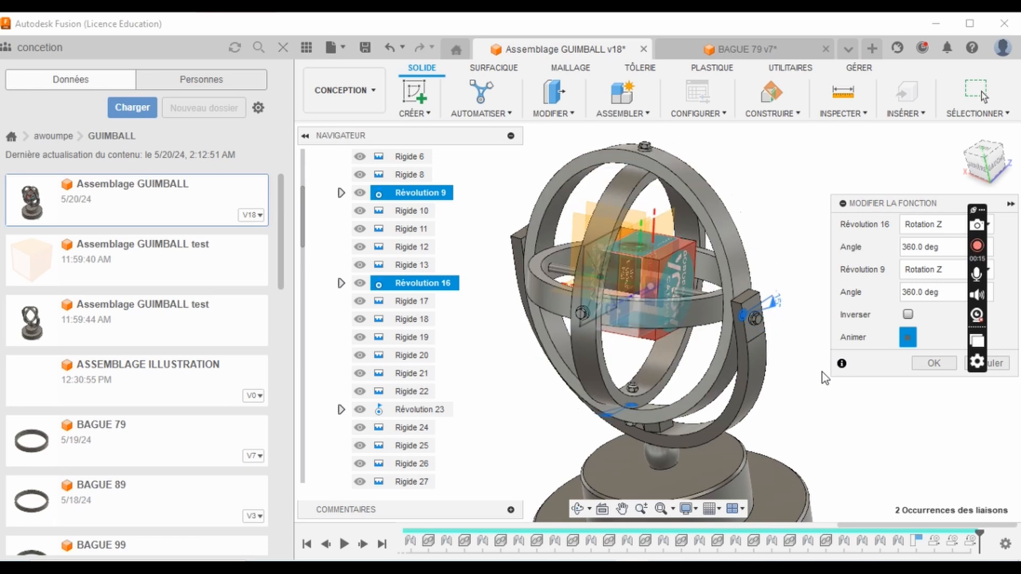
click(934, 364)
click(983, 247)
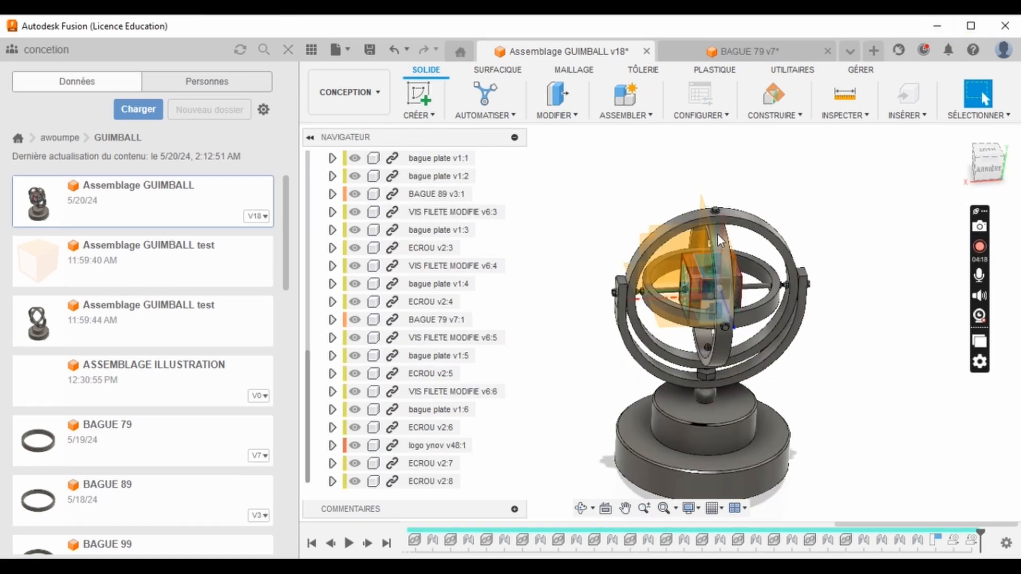
scroll(701, 249, up, 2)
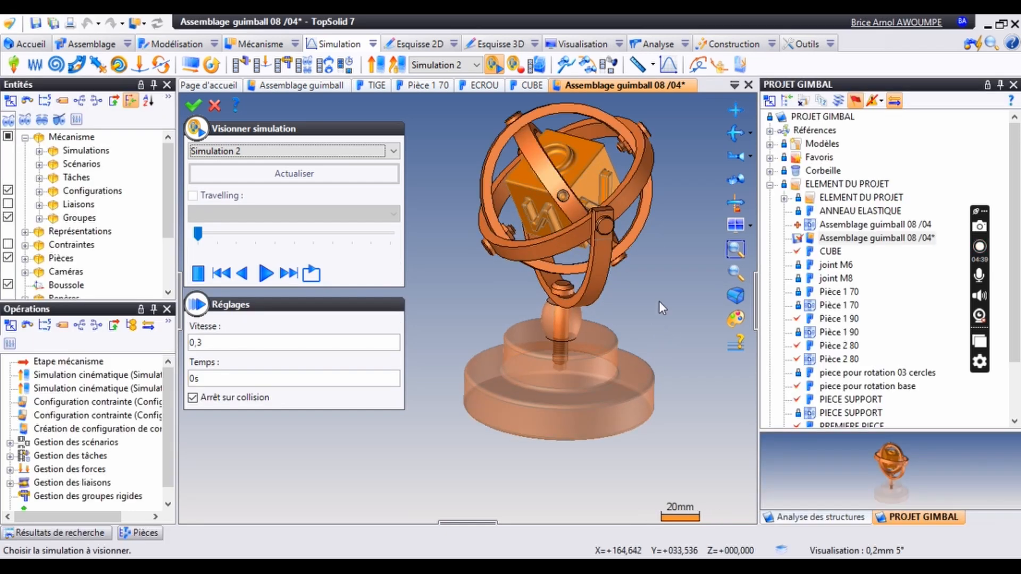
- Switch to TopSolid, examine the Assemblage guimball 08 /04 model, and play Simulation 2 at speed 0,3
middle_drag(582, 176, 578, 245)
scroll(578, 246, up, 2)
scroll(580, 244, down, 2)
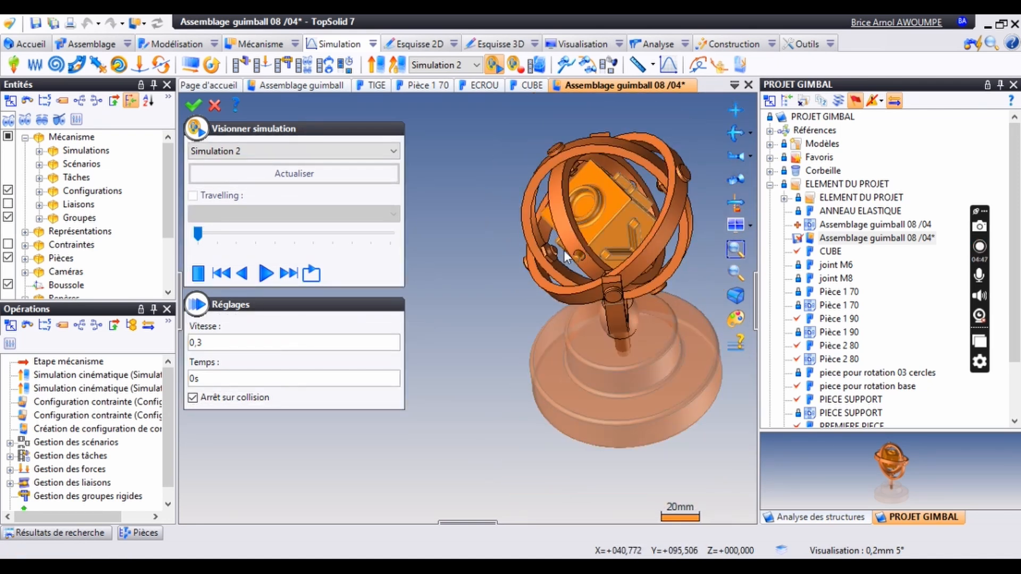
scroll(590, 241, up, 2)
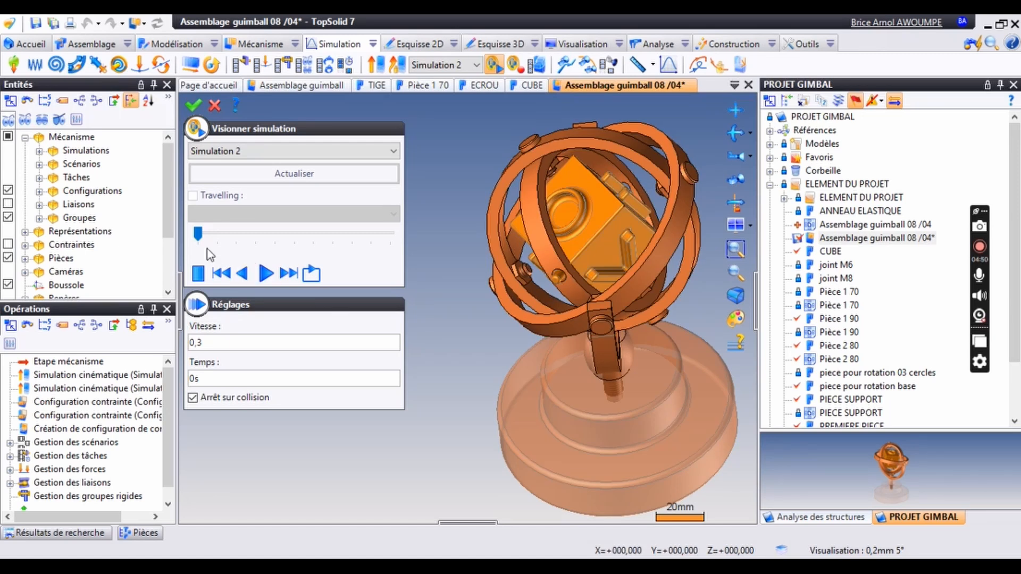
click(265, 273)
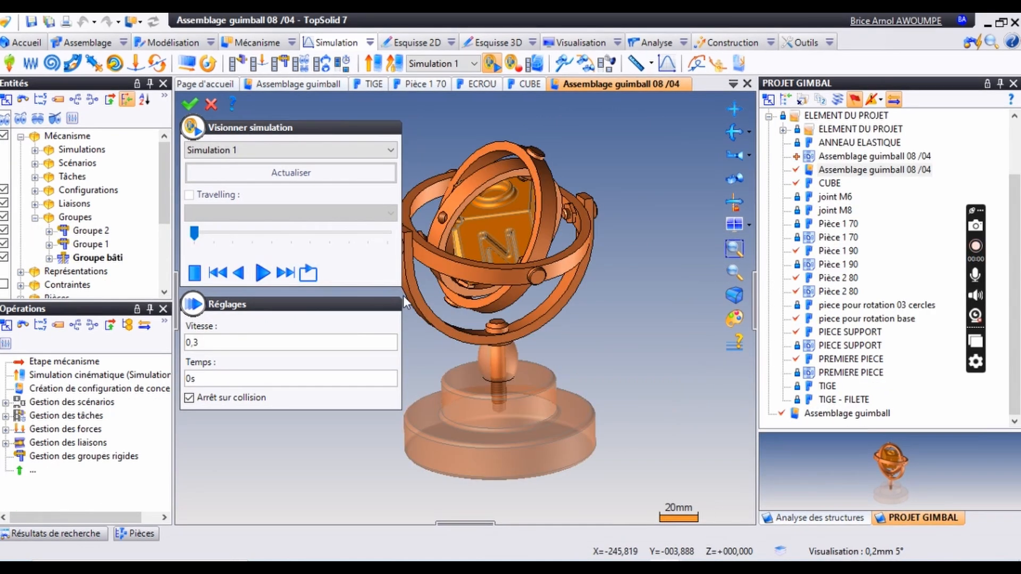
- Narrow the simulation settings to uncover the gimbal, play Simulation 1 at speed 0,3 and pause it
drag(402, 264, 342, 259)
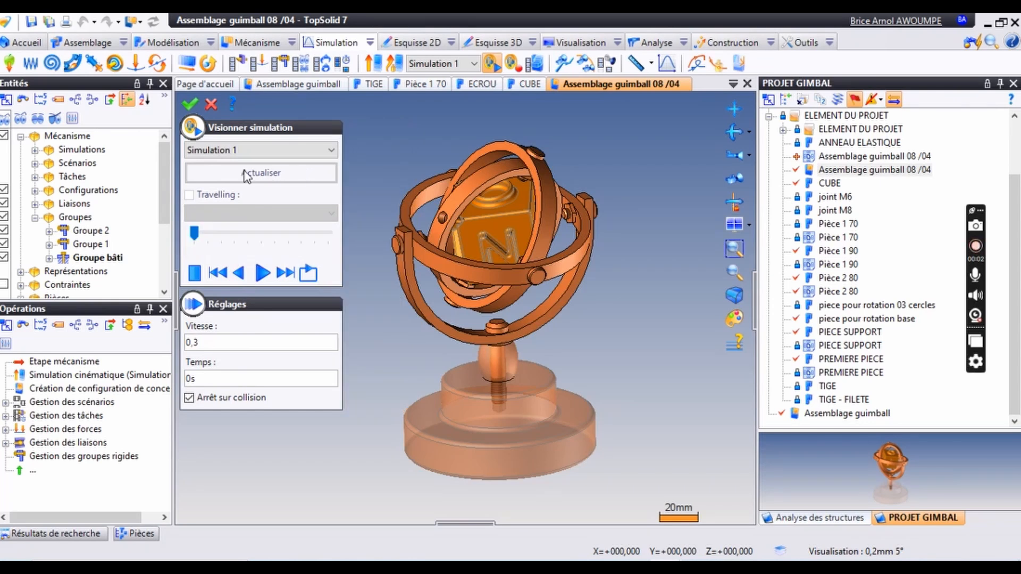
click(263, 273)
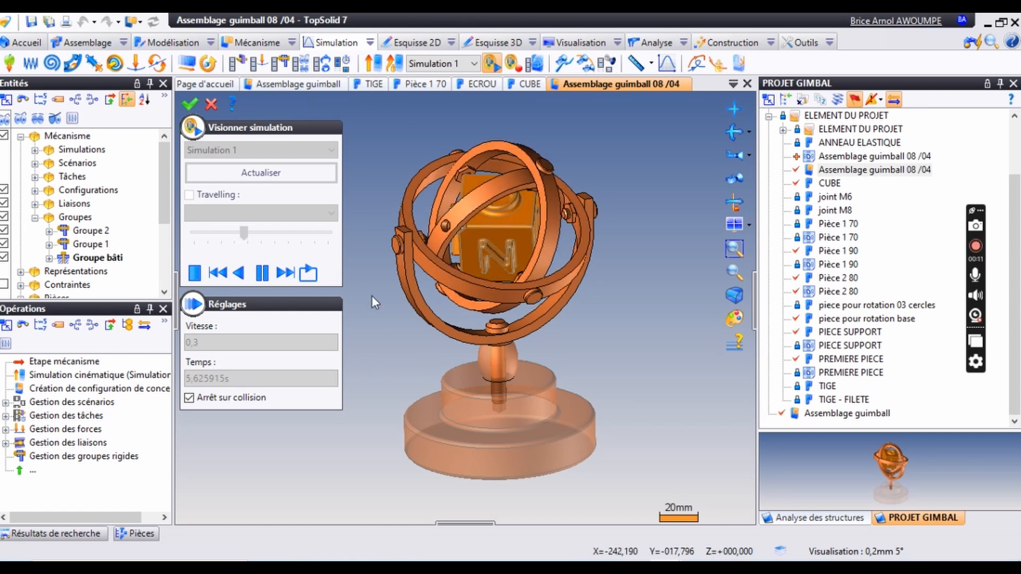
click(261, 273)
- Set the speed of Simulation 1 to 0,7 and play it
click(213, 342)
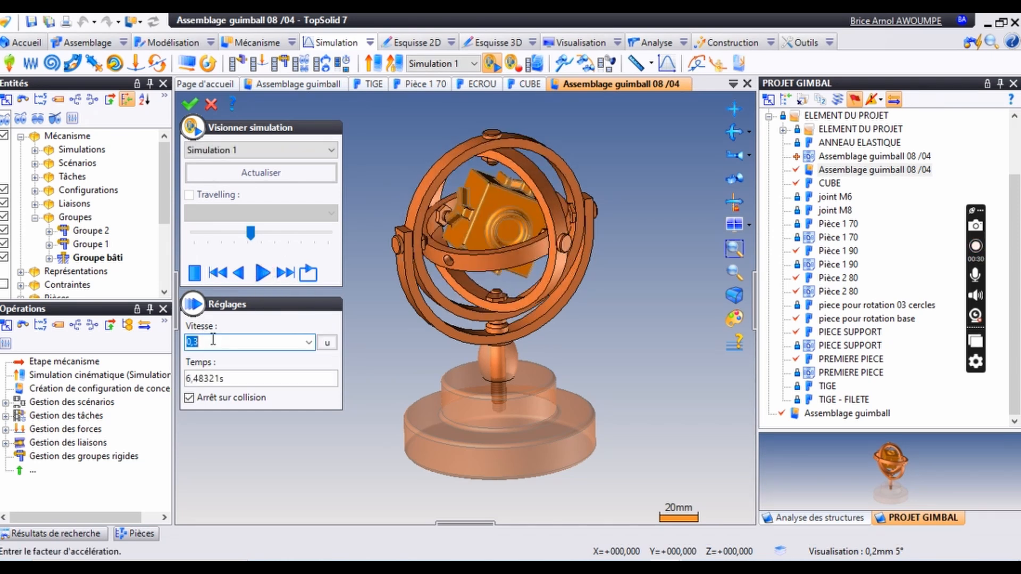
text(0,7)
click(262, 272)
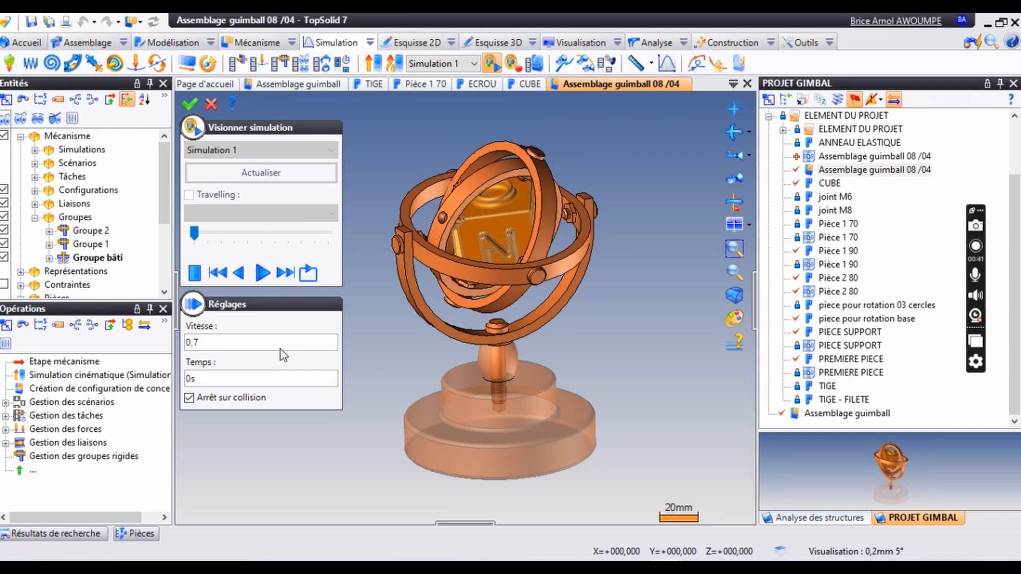
- Set the speed of Simulation 1 to 1 and play it again
click(276, 341)
text(1)
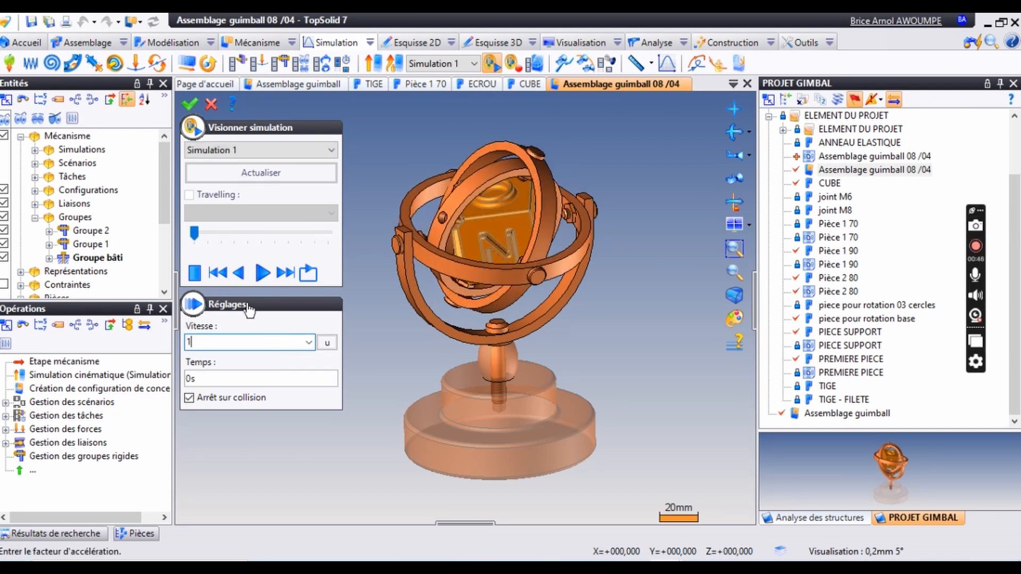
click(262, 273)
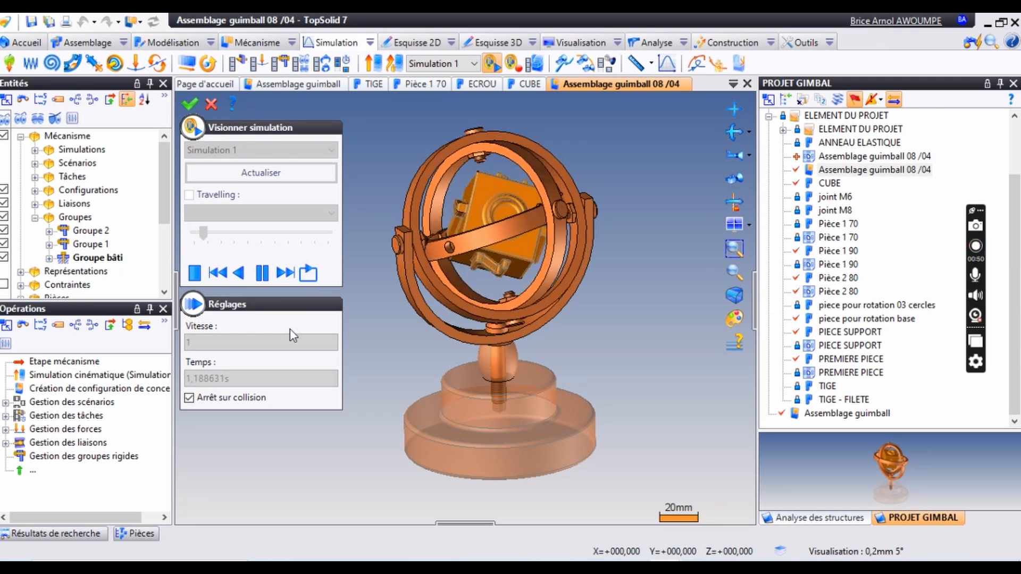